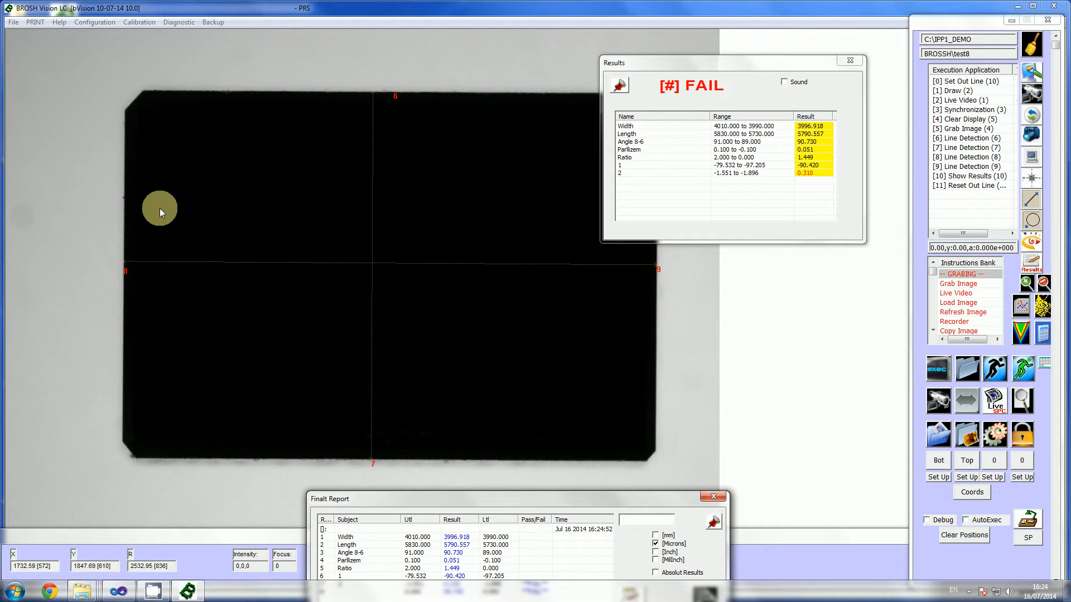
Step: Start a Navigation tool instruction, enable Alignment with Angle in its pattern recognition parameters, and continue to training
drag(725, 58, 820, 345)
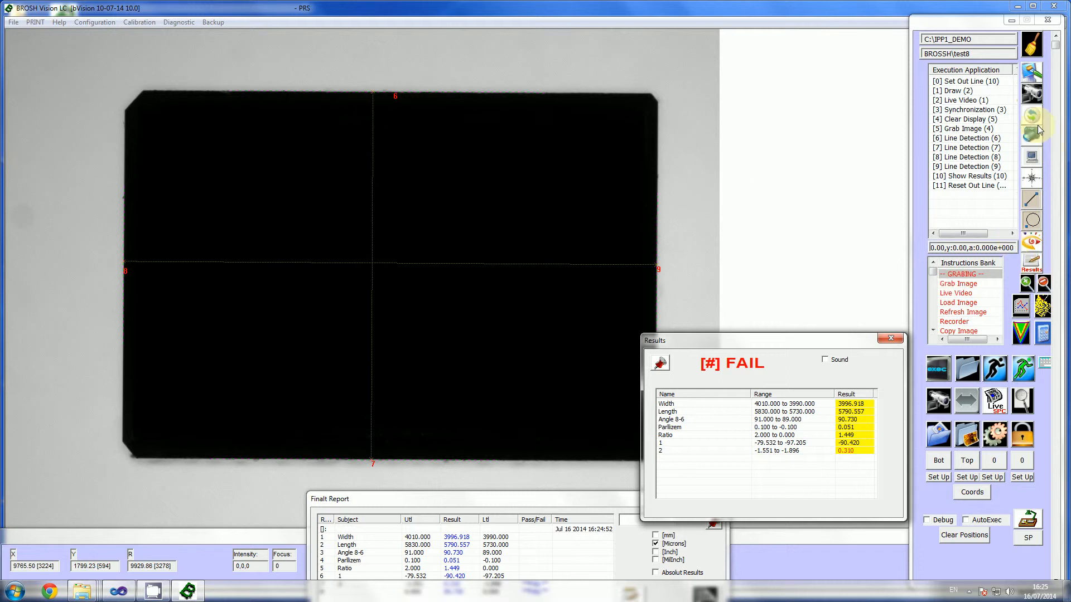
click(1035, 180)
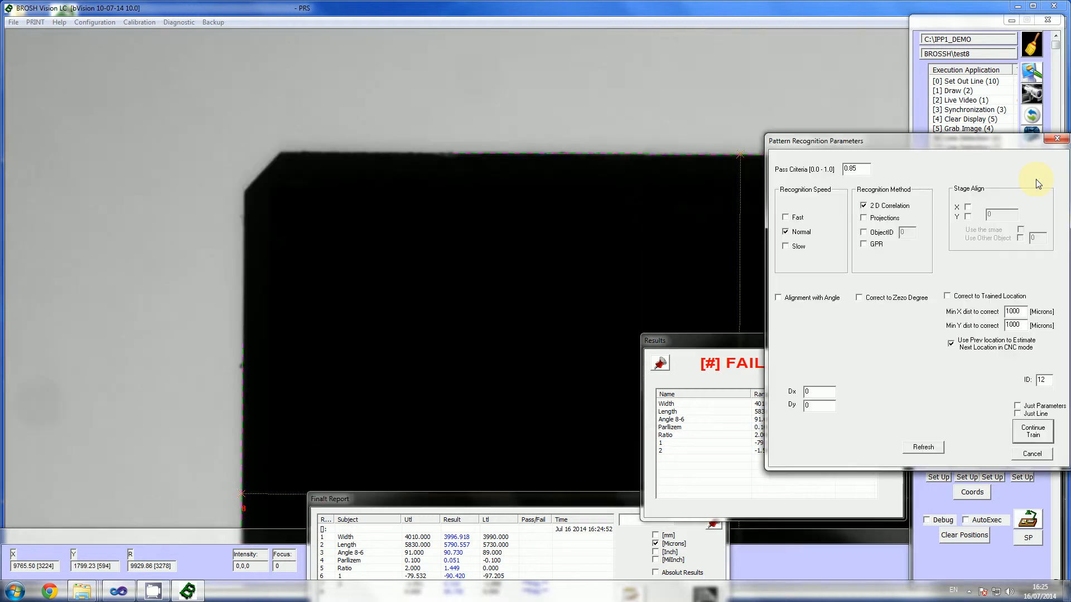
drag(875, 140, 660, 103)
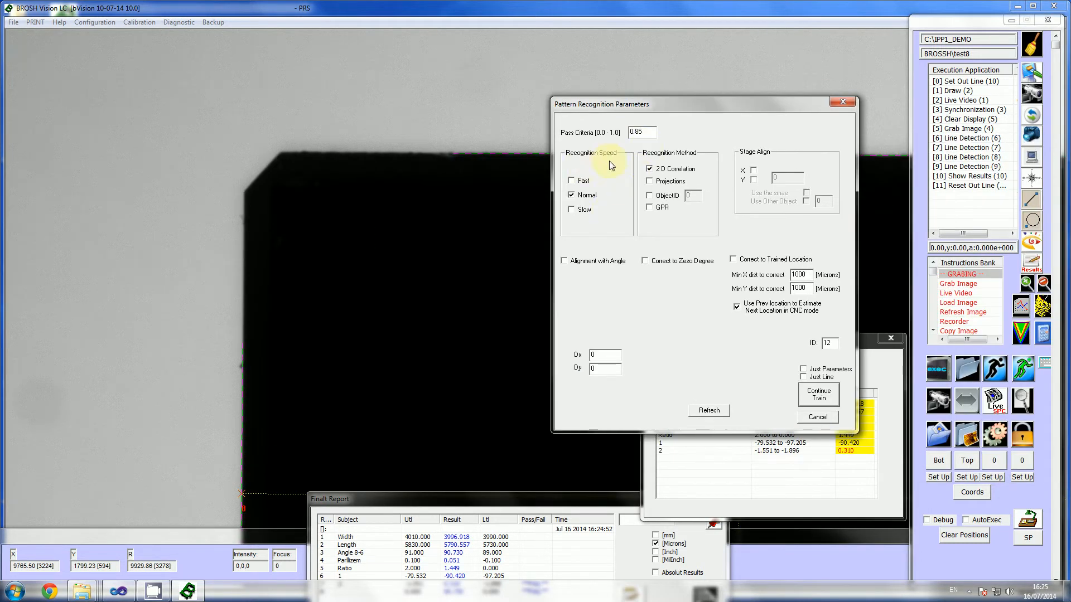
click(641, 132)
double_click(644, 138)
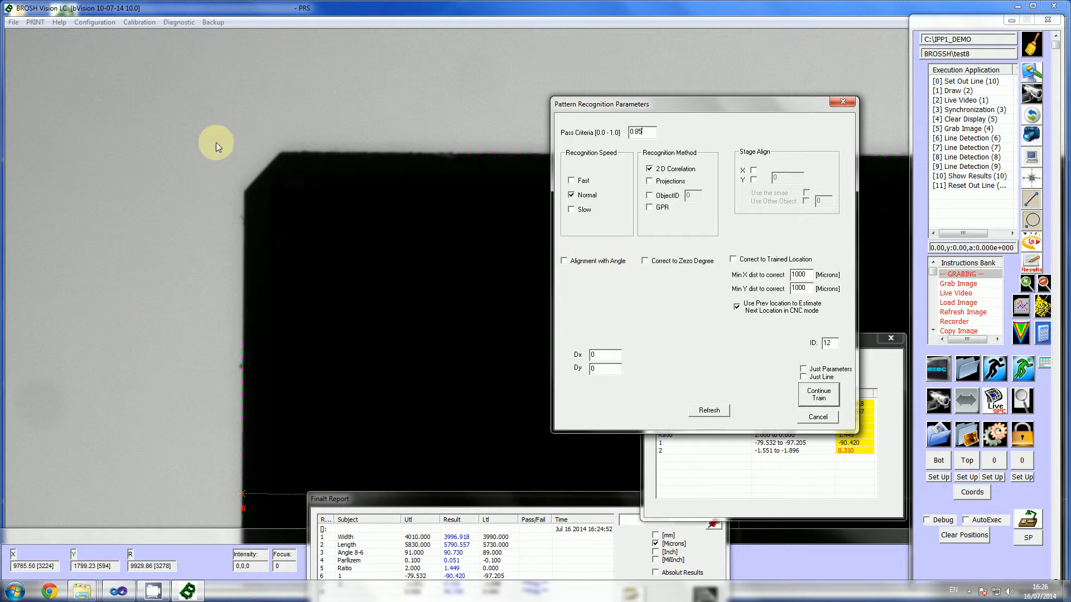
click(585, 266)
click(658, 267)
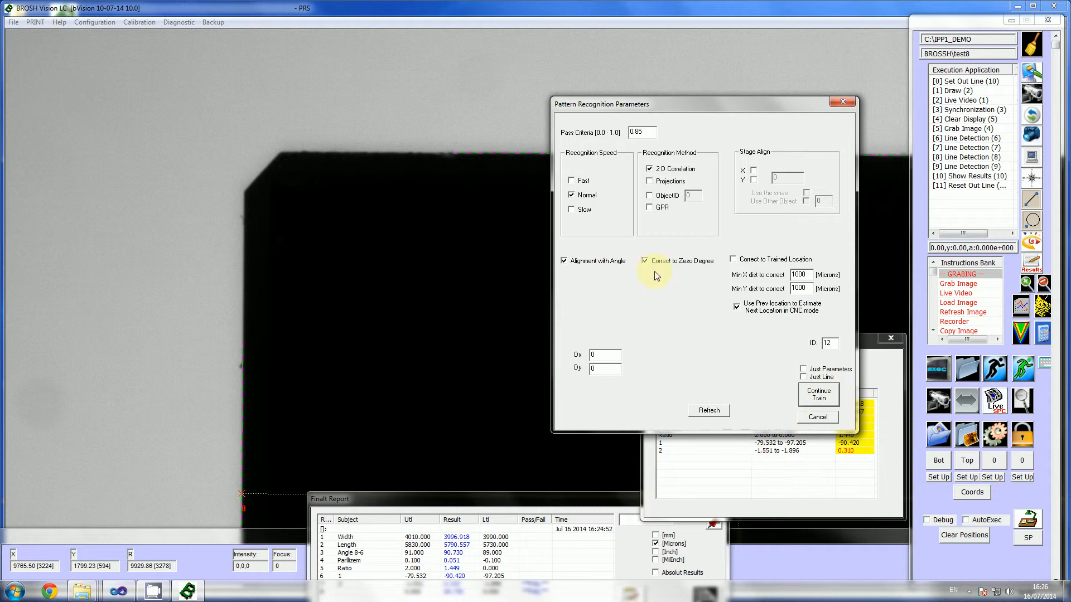
click(826, 396)
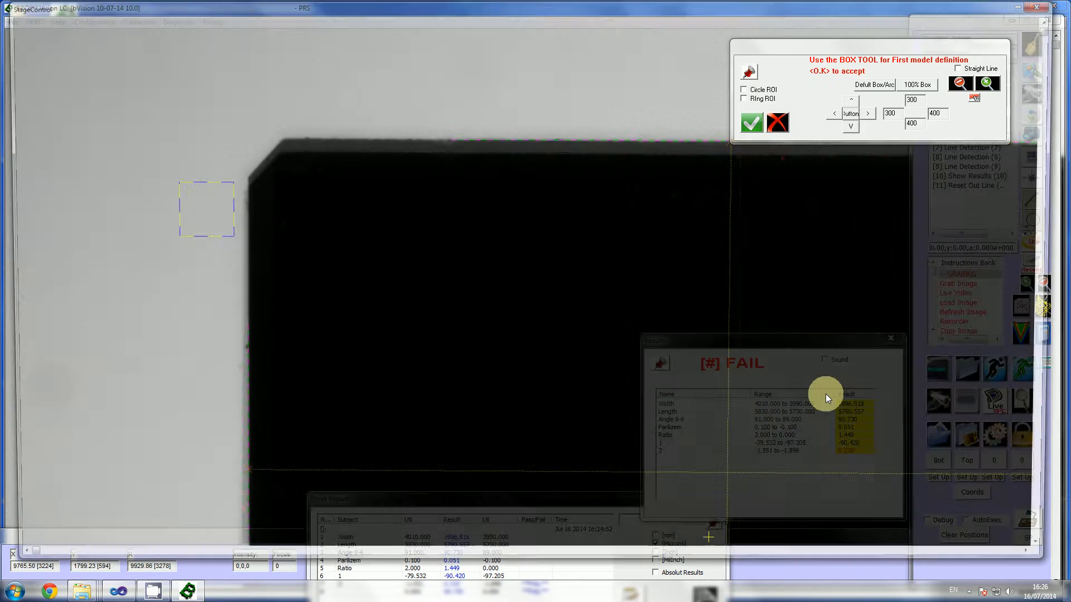
Step: Place the first model box roughly around the black part's upper-left corner, spanning about 258 to 727 horizontally and 62 to 507 vertically
drag(204, 221, 400, 313)
drag(190, 89, 145, 39)
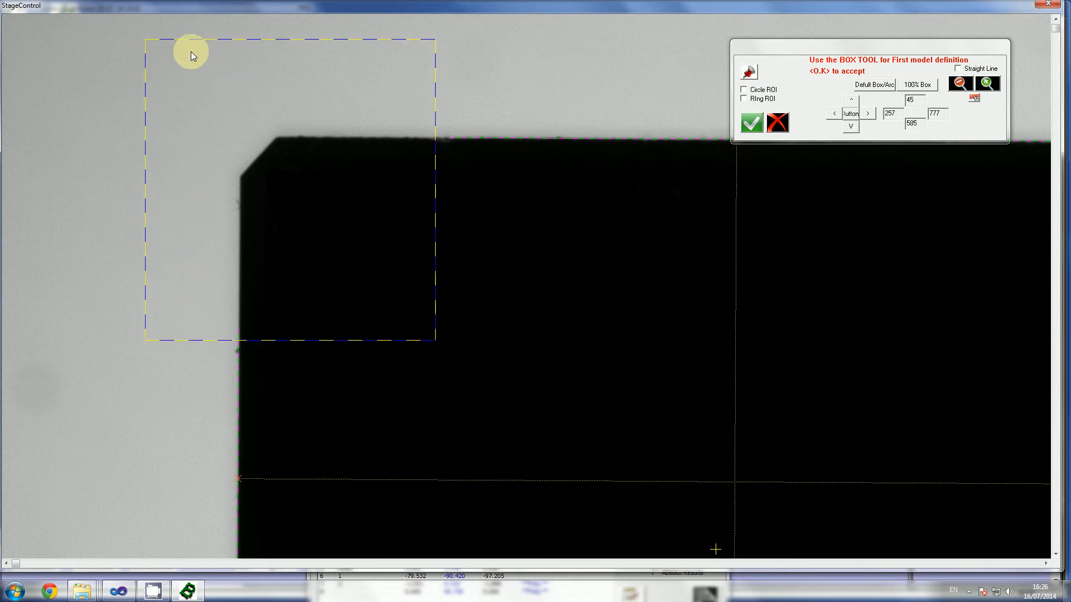
click(960, 87)
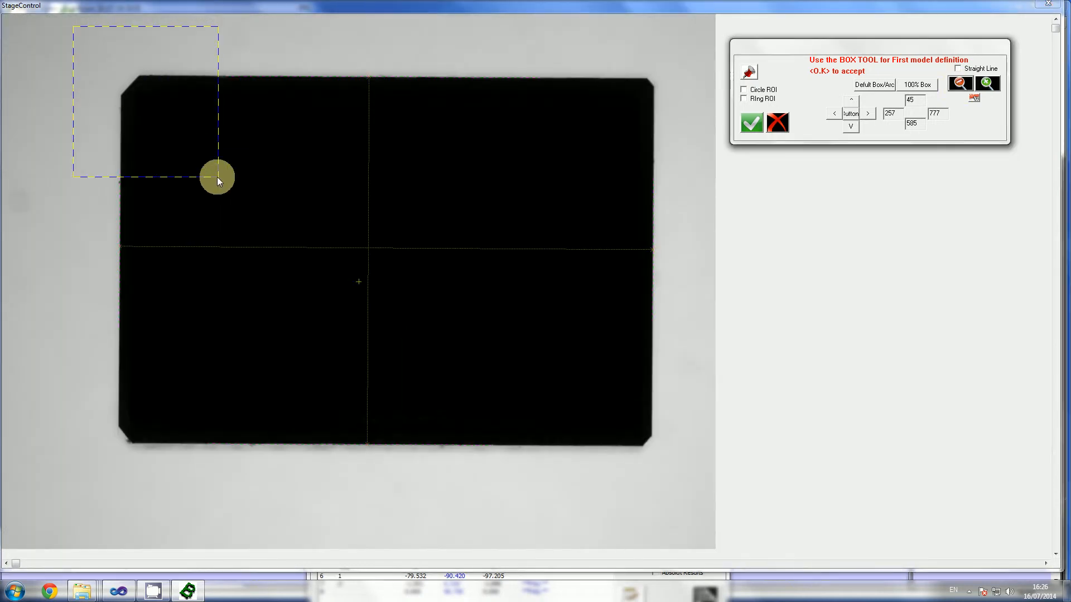
drag(217, 177, 204, 151)
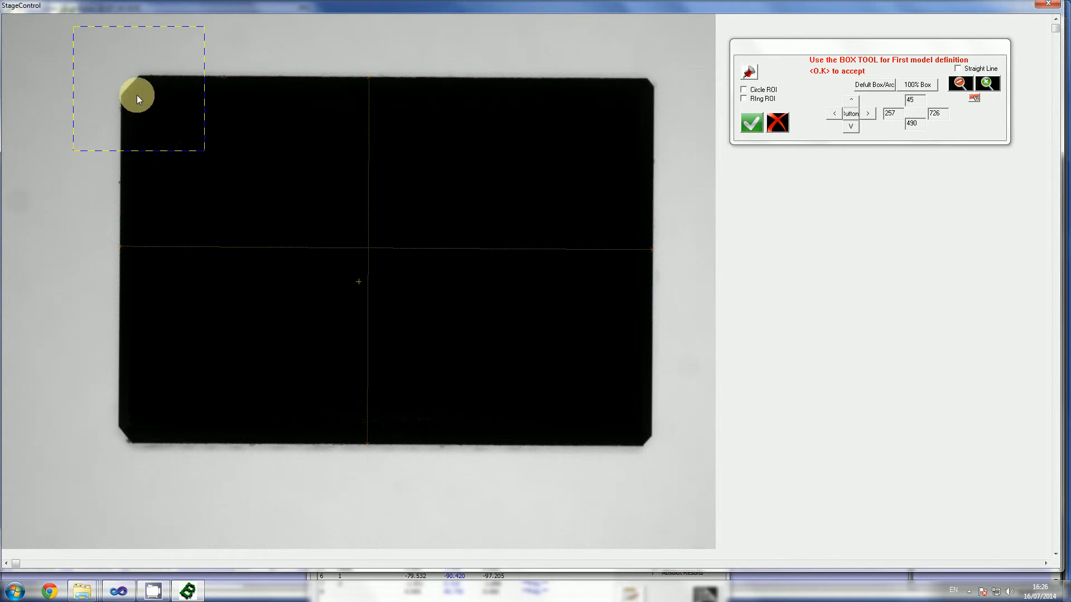
drag(136, 95, 126, 189)
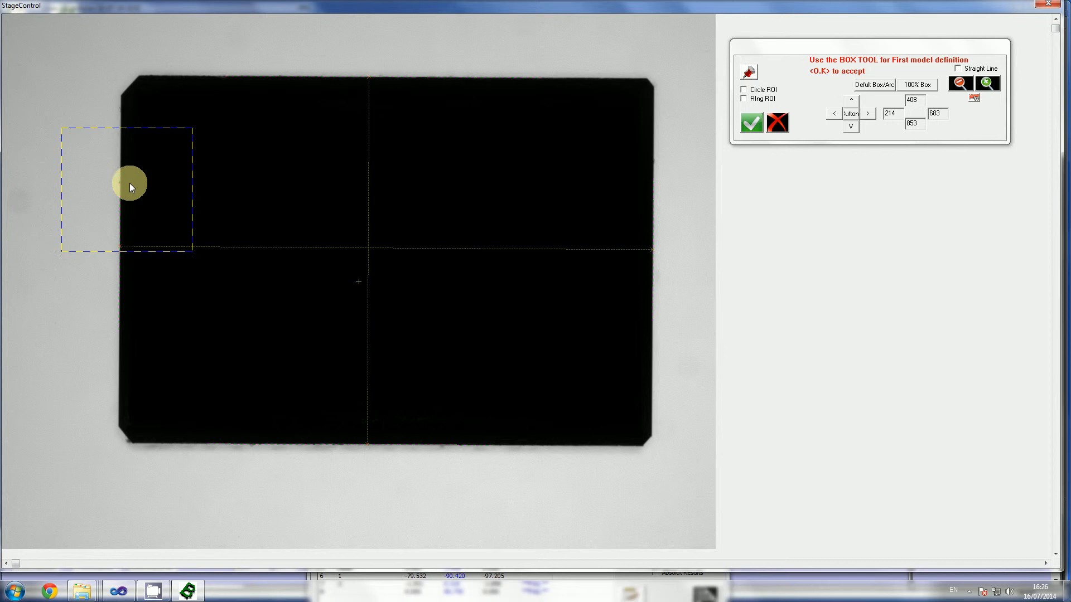
drag(130, 183, 136, 93)
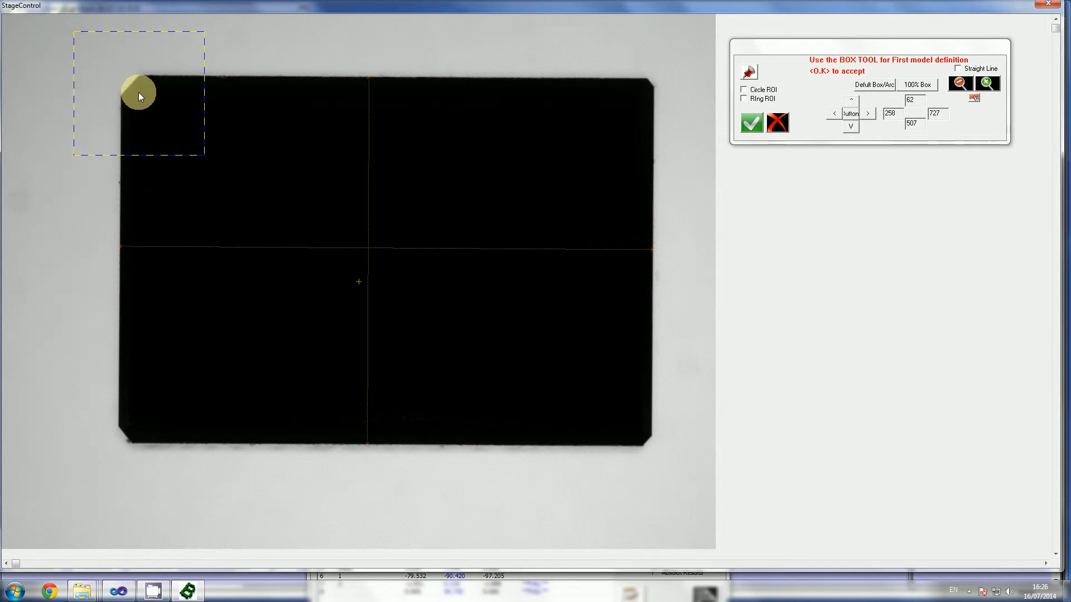
Step: Shrink the model box tightly around the chamfered corner, about 328 to 572 horizontally and 130 to 386 vertically, and accept it
drag(73, 36, 129, 89)
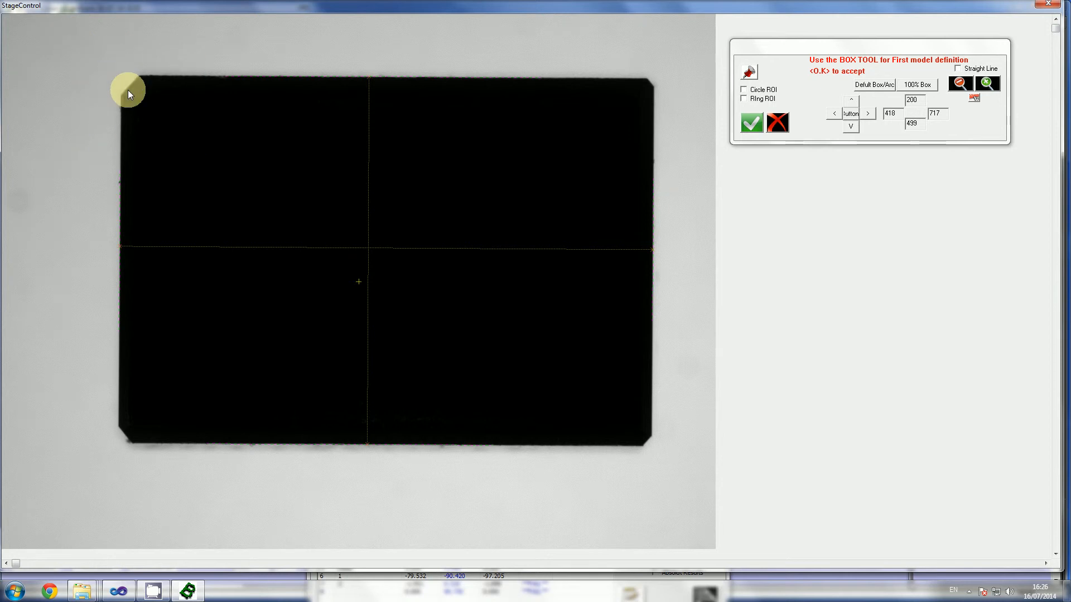
drag(190, 151, 153, 105)
drag(116, 82, 108, 113)
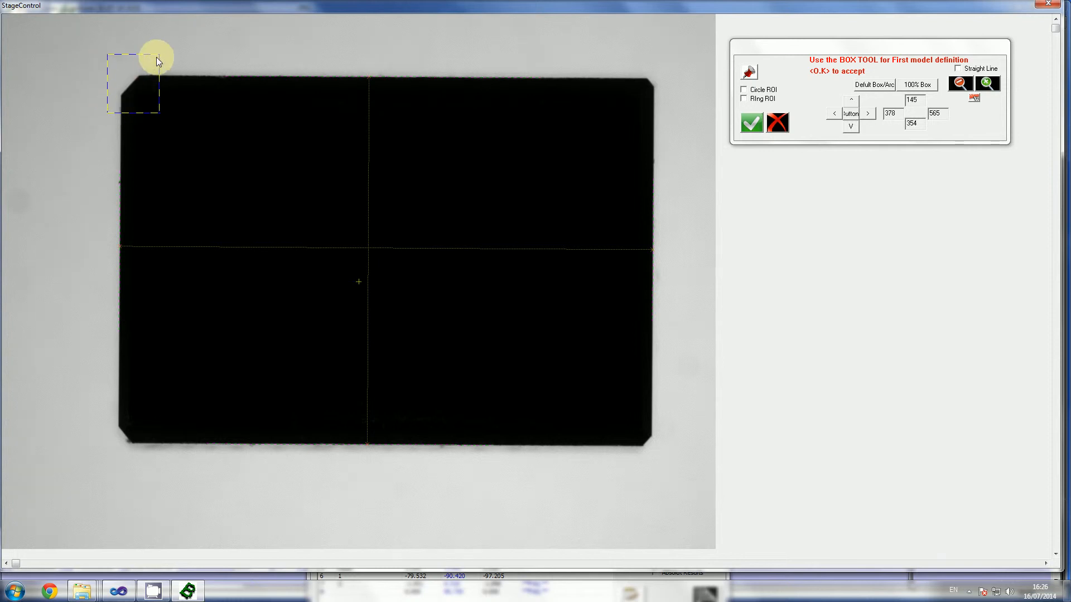
drag(157, 58, 15, 17)
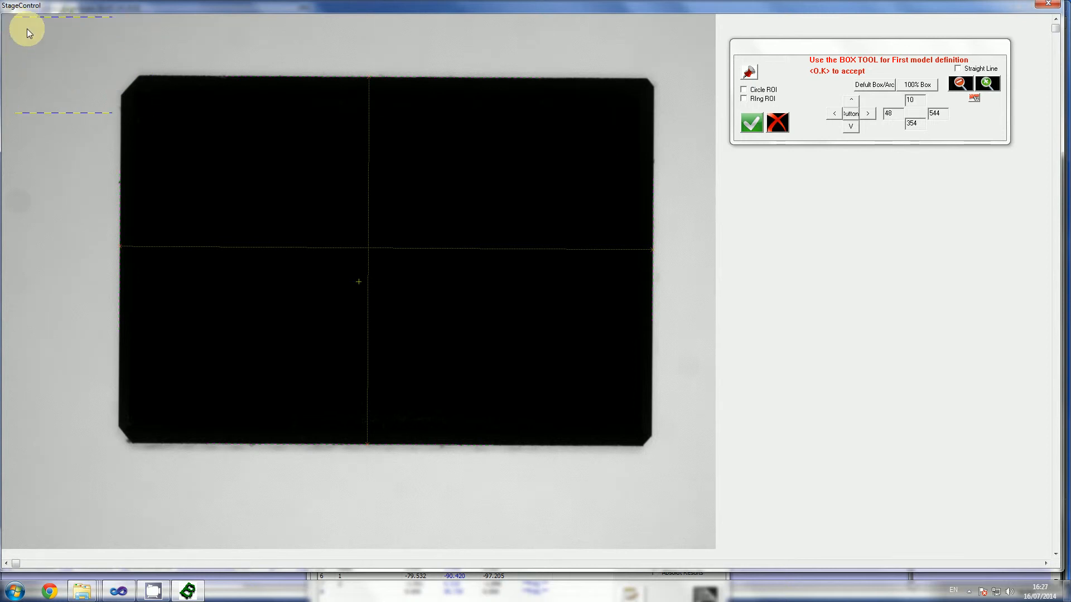
drag(14, 17, 93, 51)
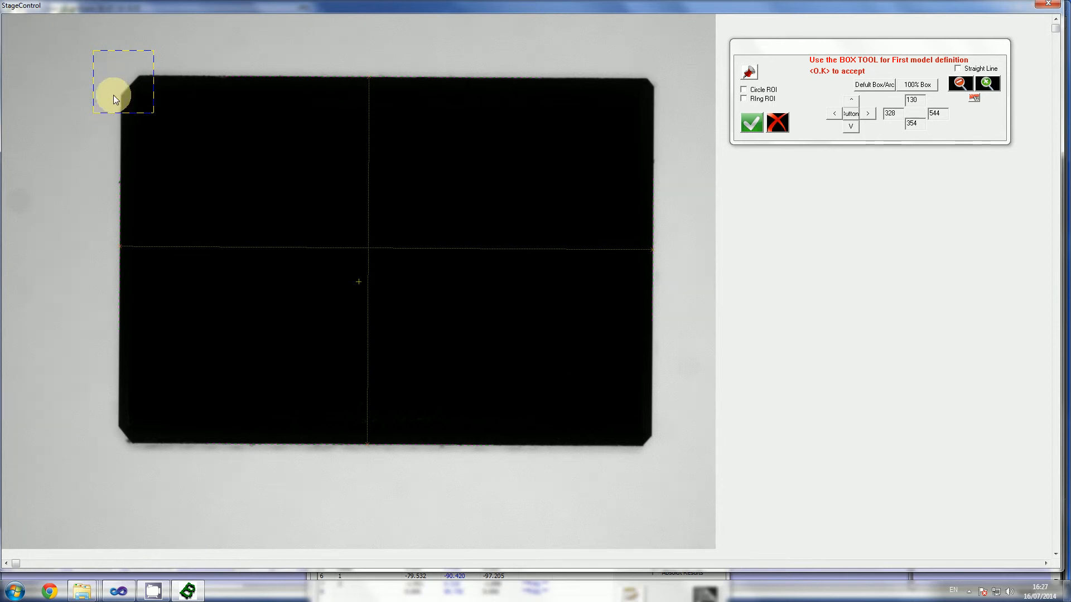
drag(154, 113, 161, 121)
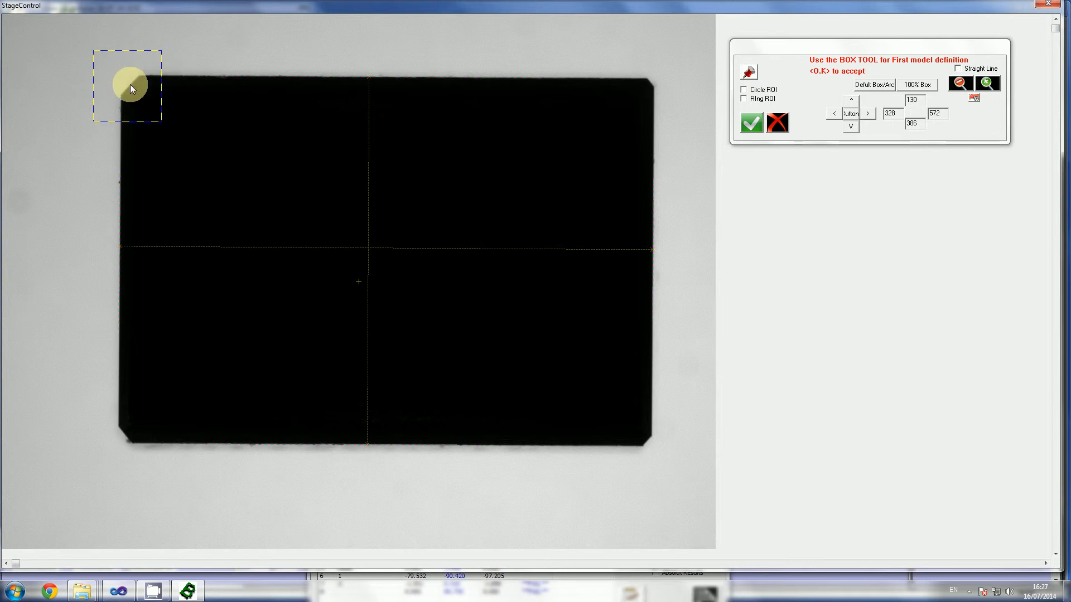
click(749, 130)
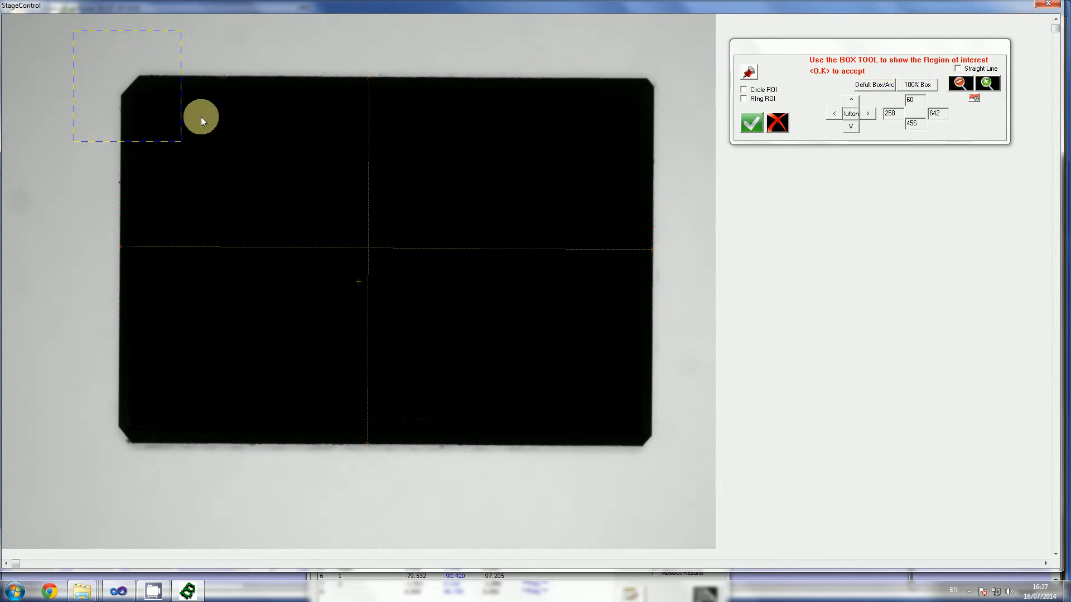
Step: Enlarge the pattern's region of interest around the corner to about 34–1556 horizontally and 22–1208 vertically, and accept it
drag(179, 149, 686, 519)
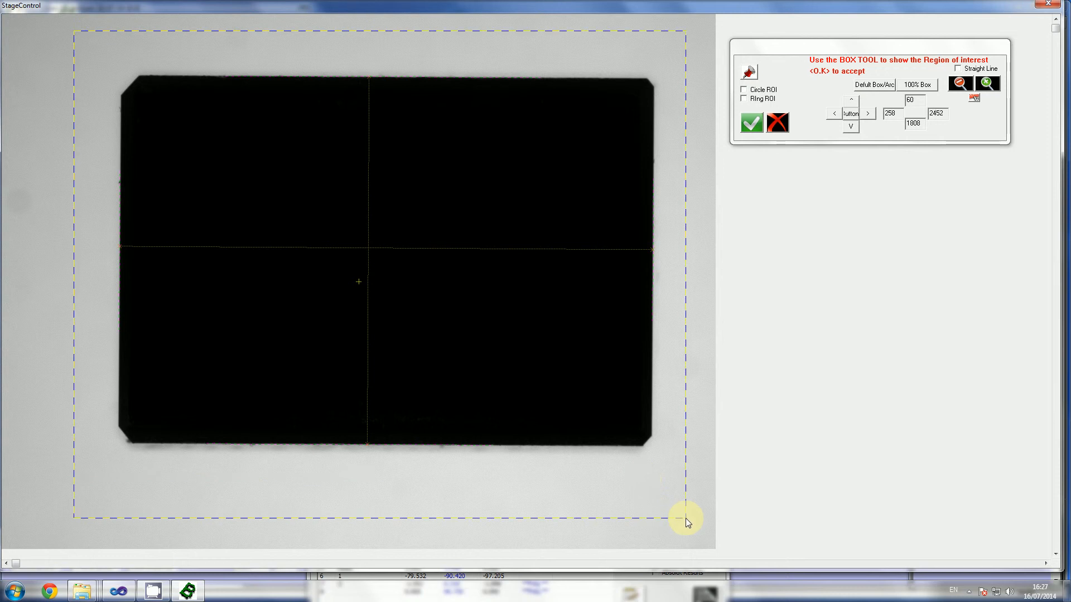
drag(637, 483, 370, 273)
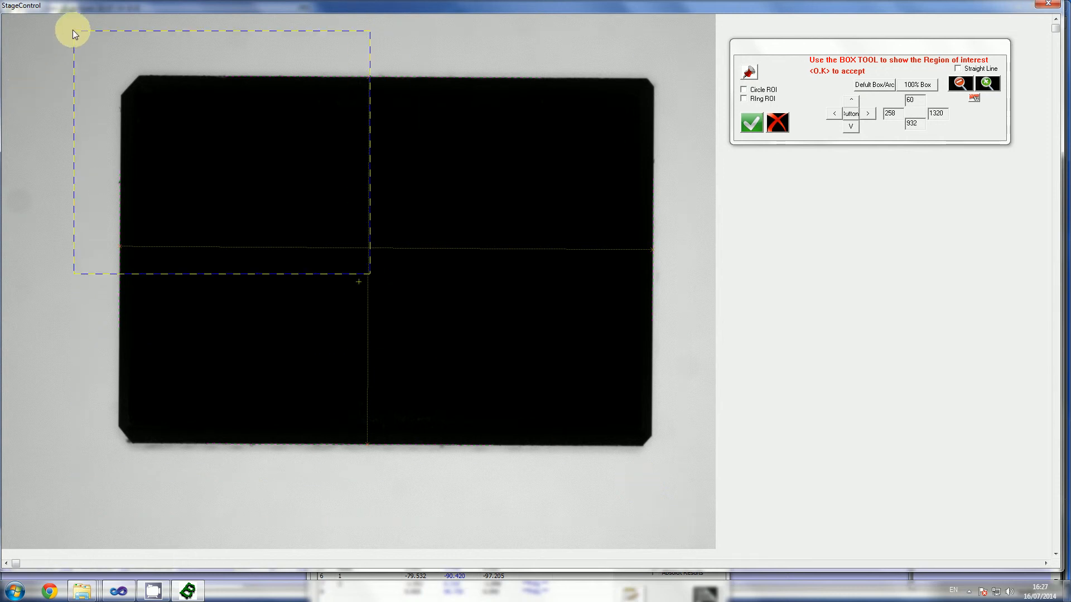
drag(72, 29, 12, 20)
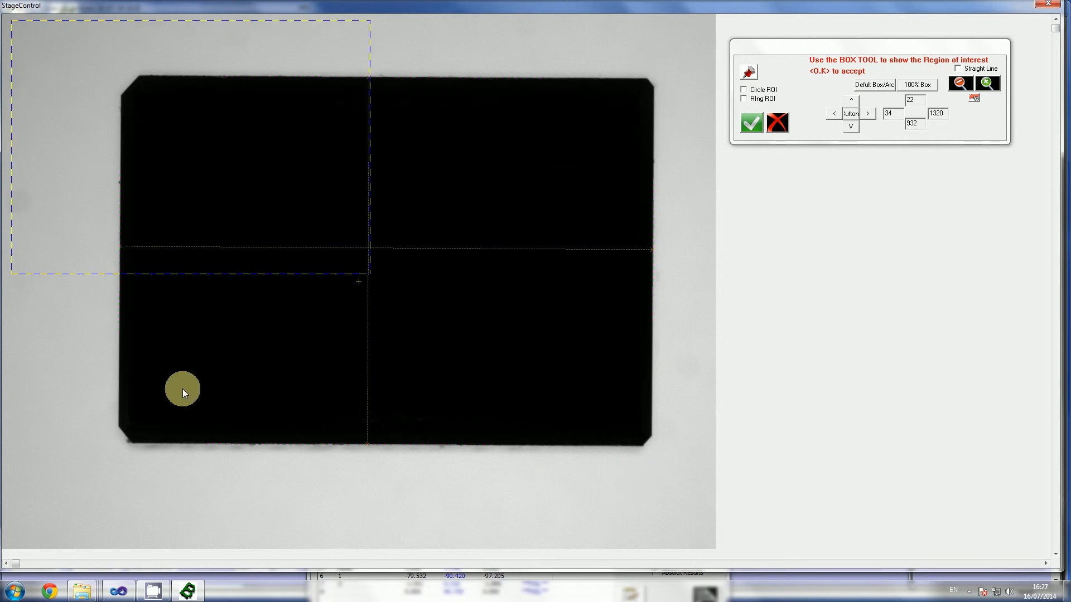
drag(371, 274, 436, 350)
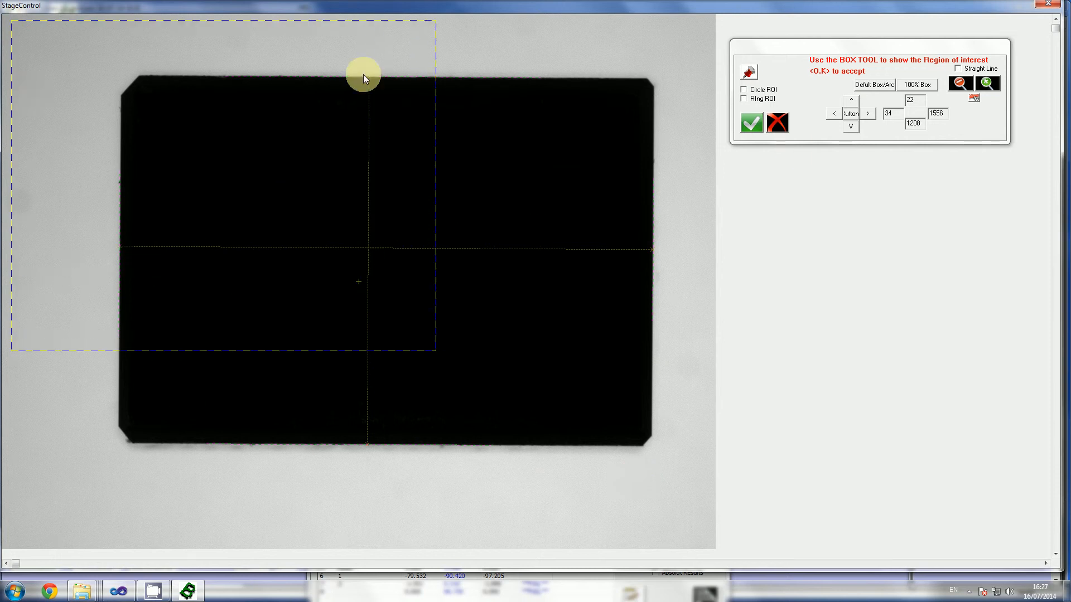
click(774, 122)
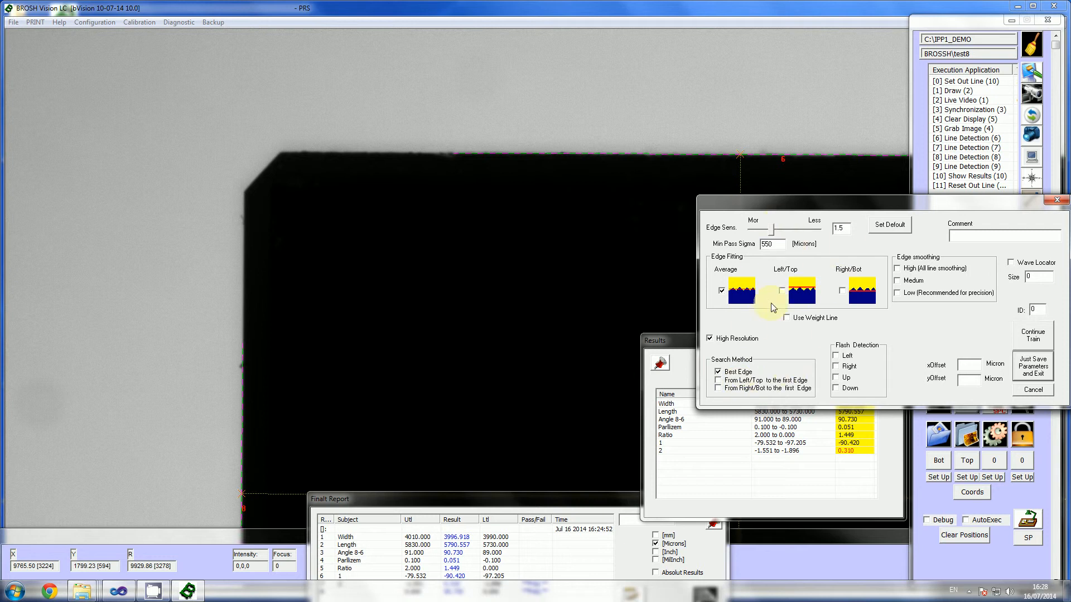
Step: Continue to train the alignment edge with the default edge parameters and define its line by two points along the part's upper edge
click(1034, 335)
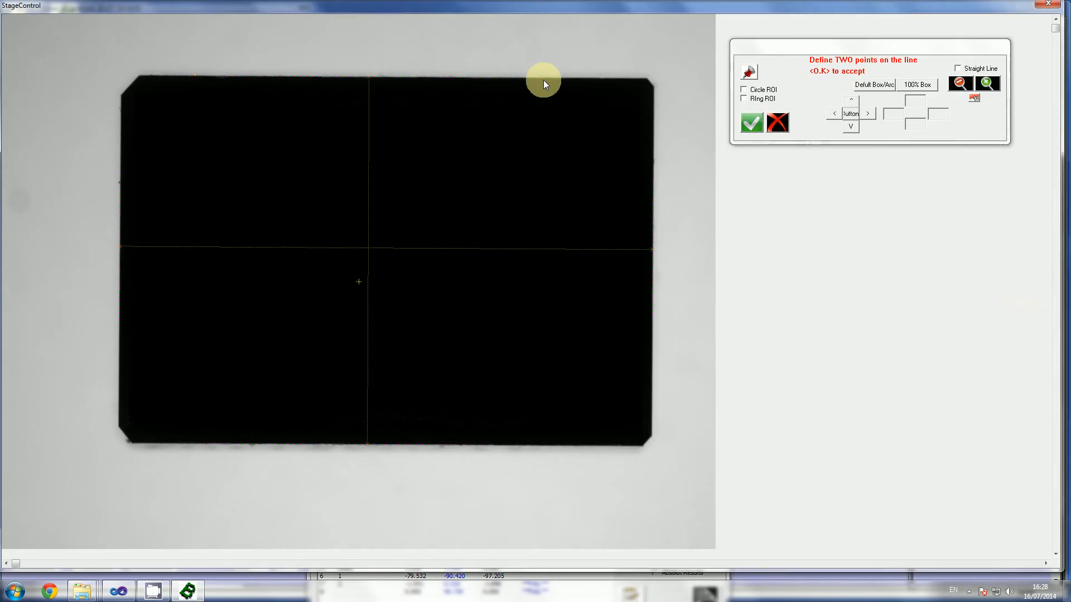
click(577, 77)
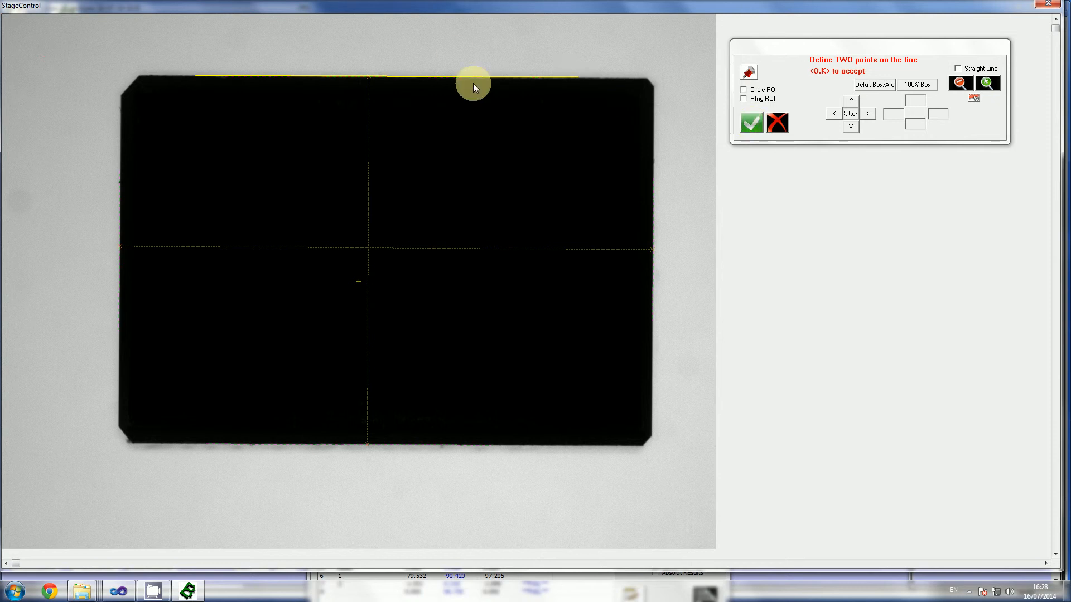
click(745, 126)
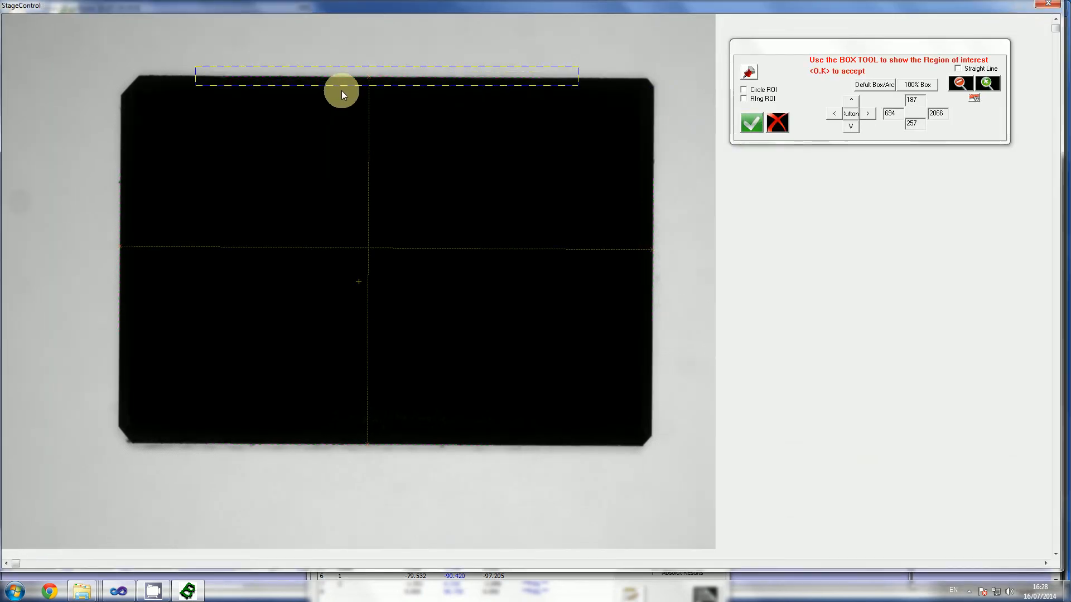
Step: Heighten the edge line's region of interest to span about 66 to 500 vertically and accept it to finish training
drag(358, 105, 358, 119)
drag(367, 66, 361, 32)
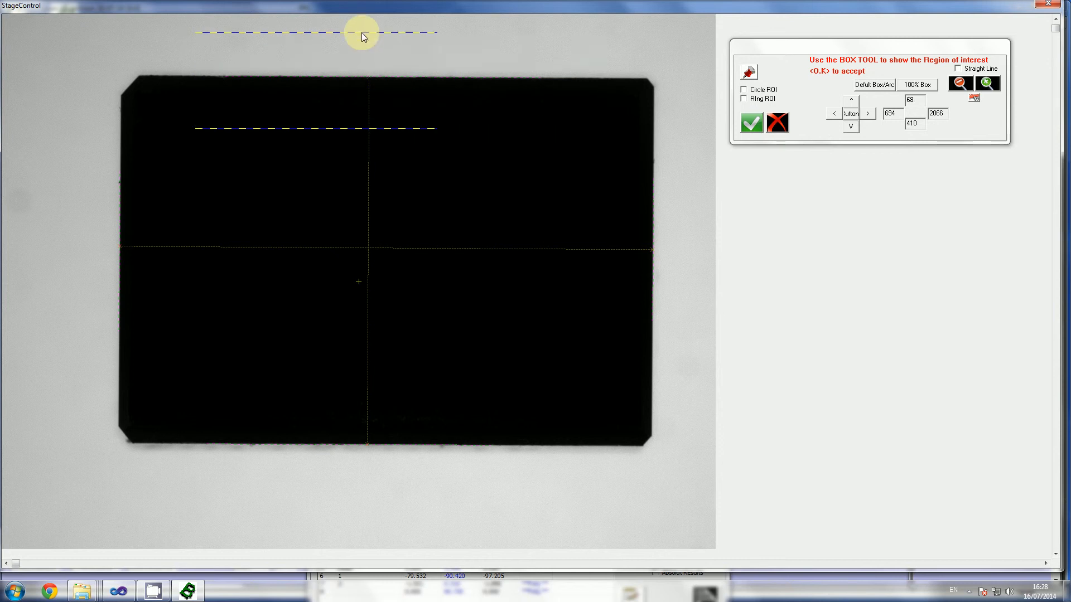
drag(361, 114, 363, 151)
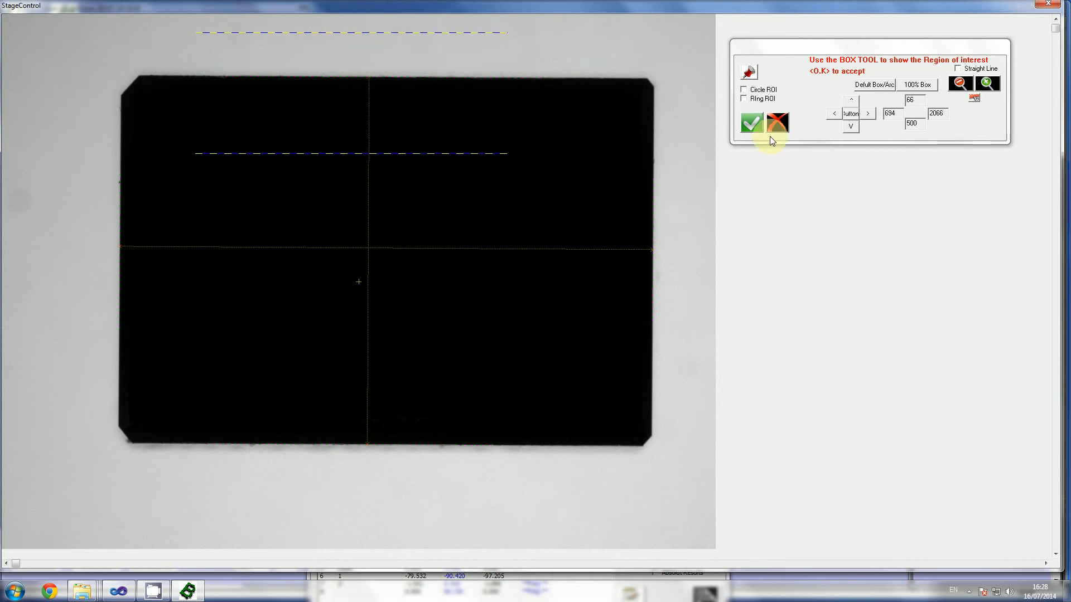
click(753, 126)
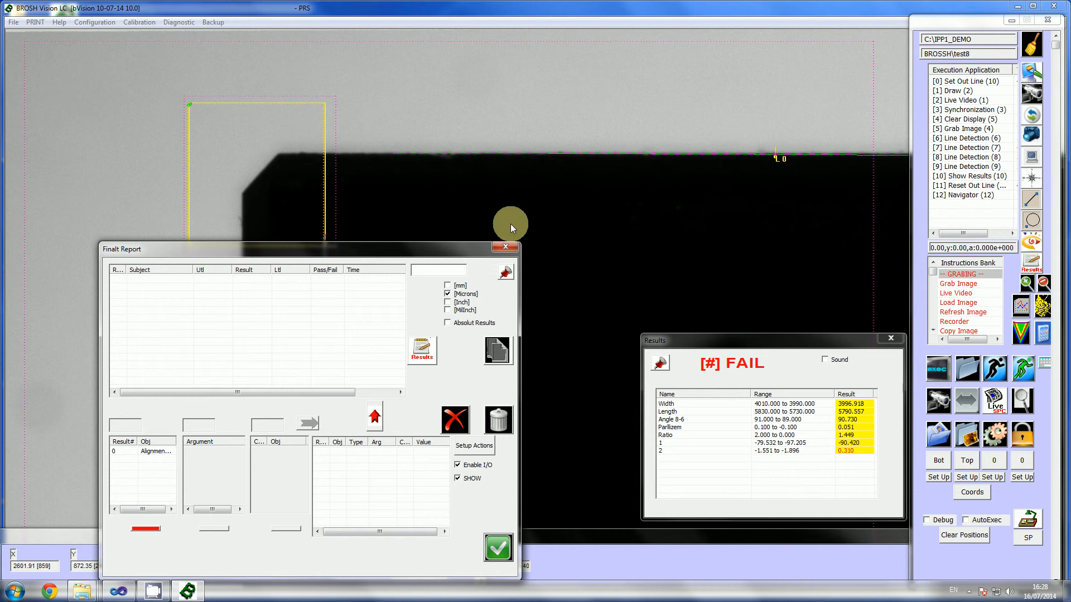
click(506, 248)
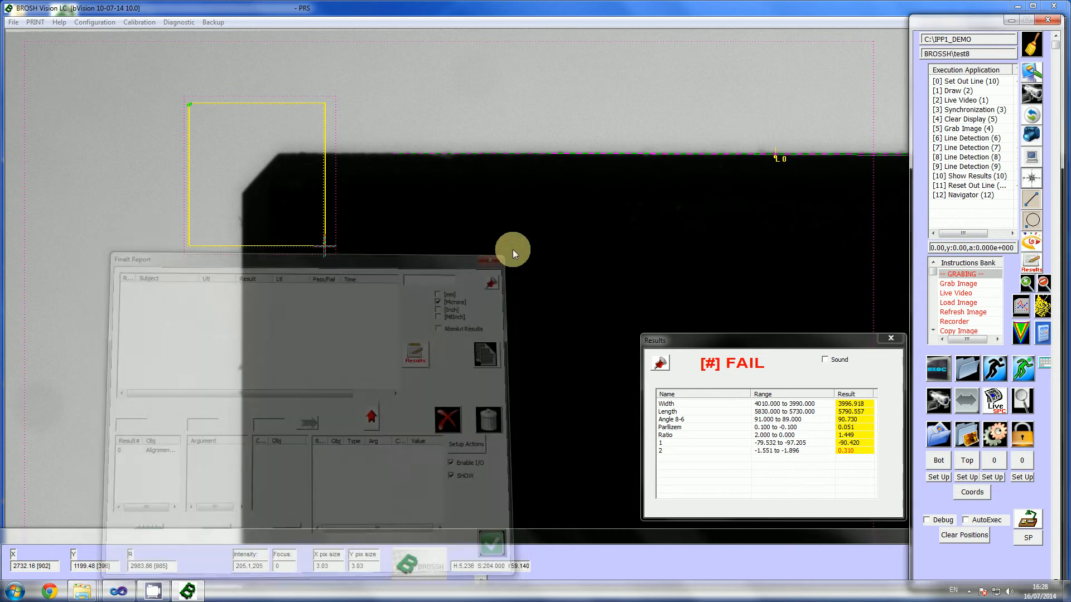
Step: Clear the display overlays and run the new Navigator instruction to test the trained corner pattern and edge
click(964, 195)
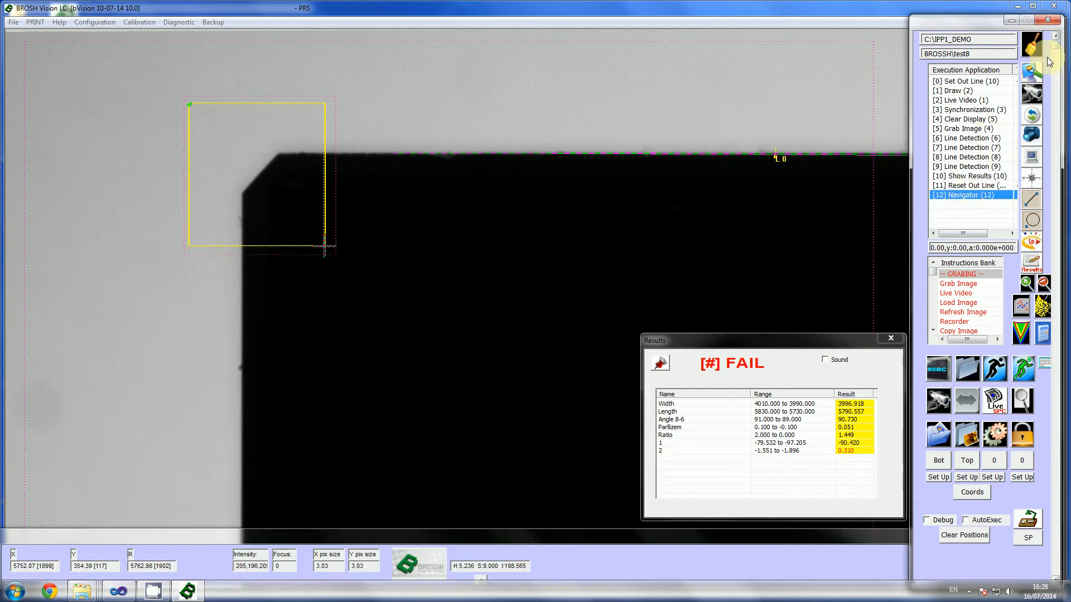
click(1034, 47)
click(958, 196)
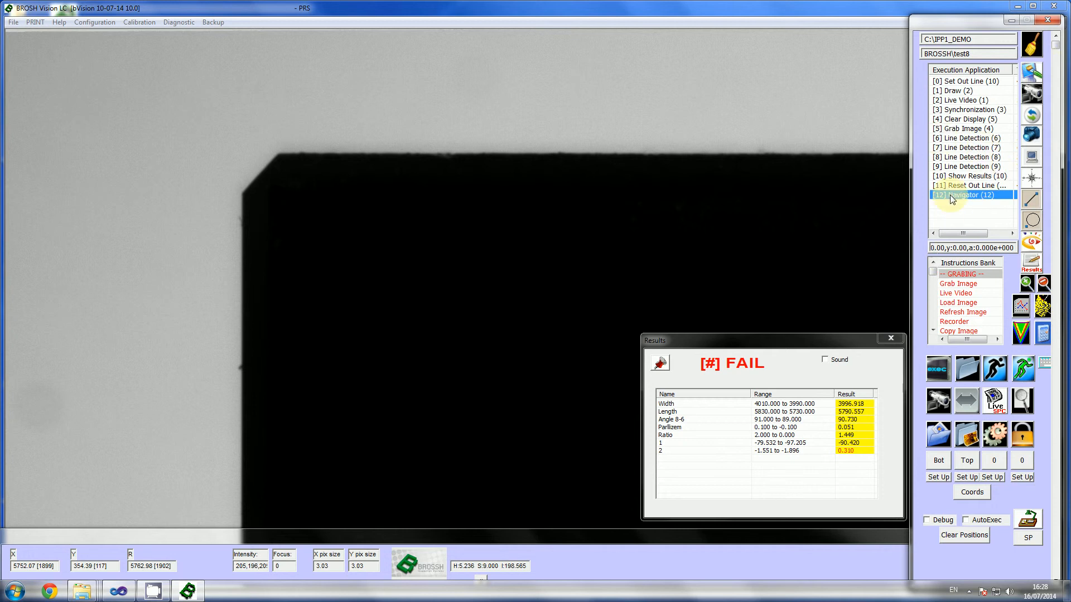
double_click(952, 196)
Step: Move the Navigator instruction to row 6, directly after Grab Image and before the first Line Detection
click(974, 140)
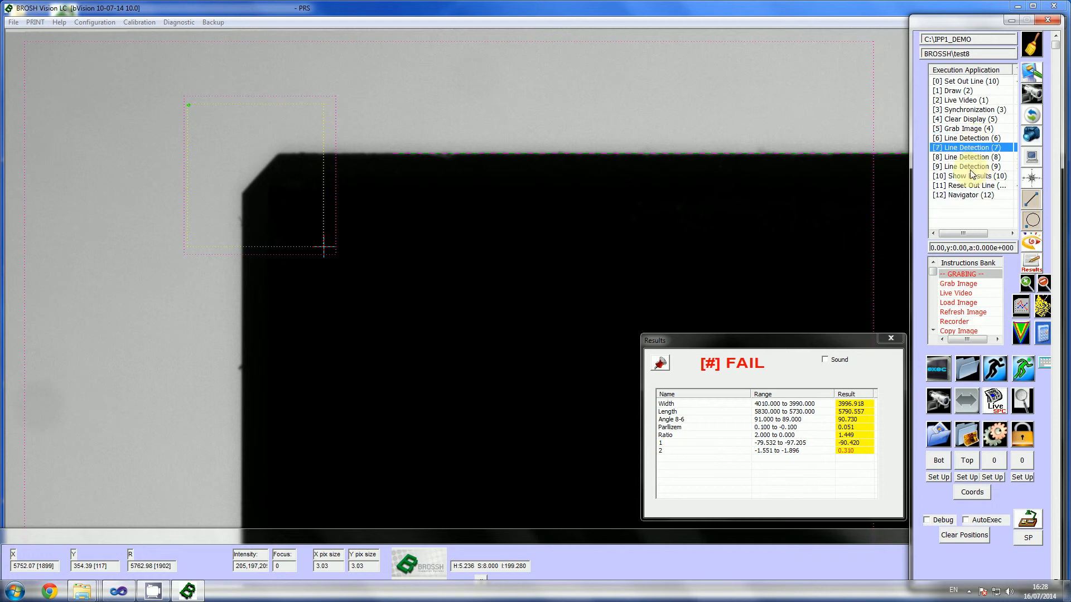
click(965, 166)
click(968, 195)
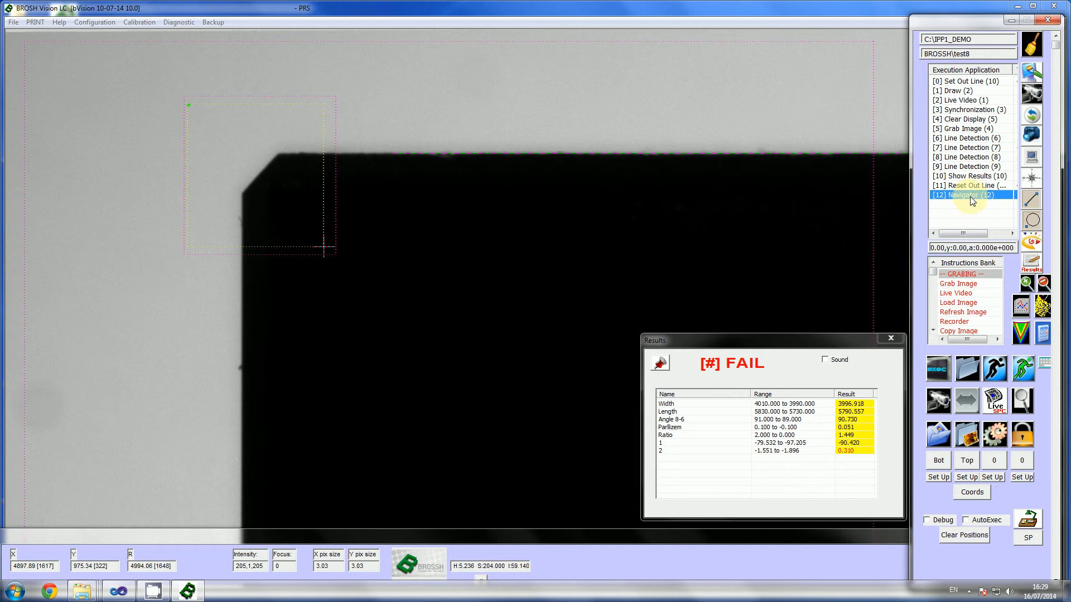
click(964, 139)
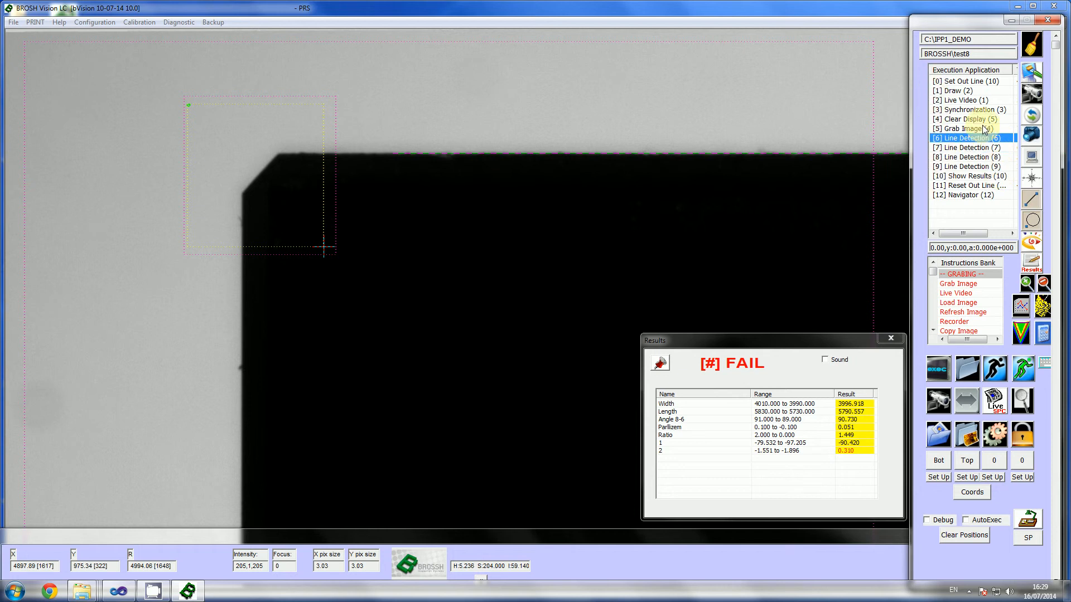
double_click(960, 193)
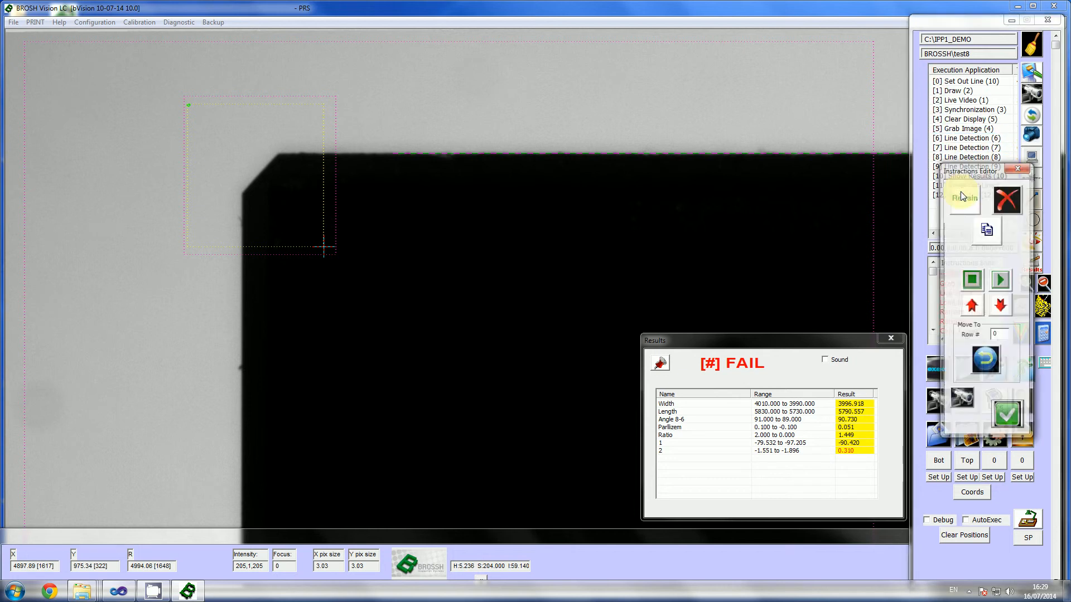
click(989, 362)
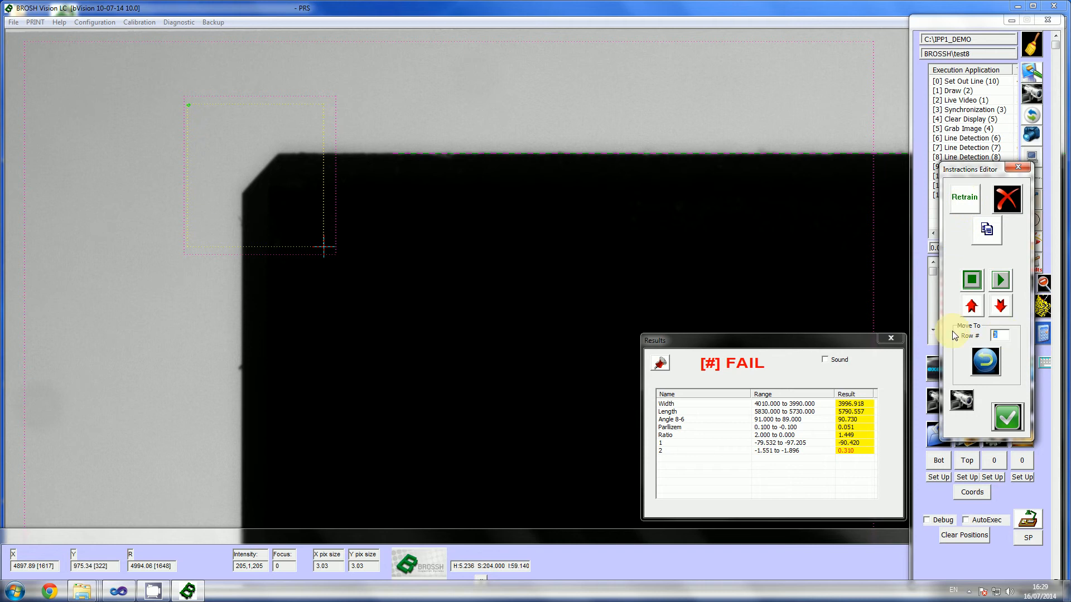
click(986, 367)
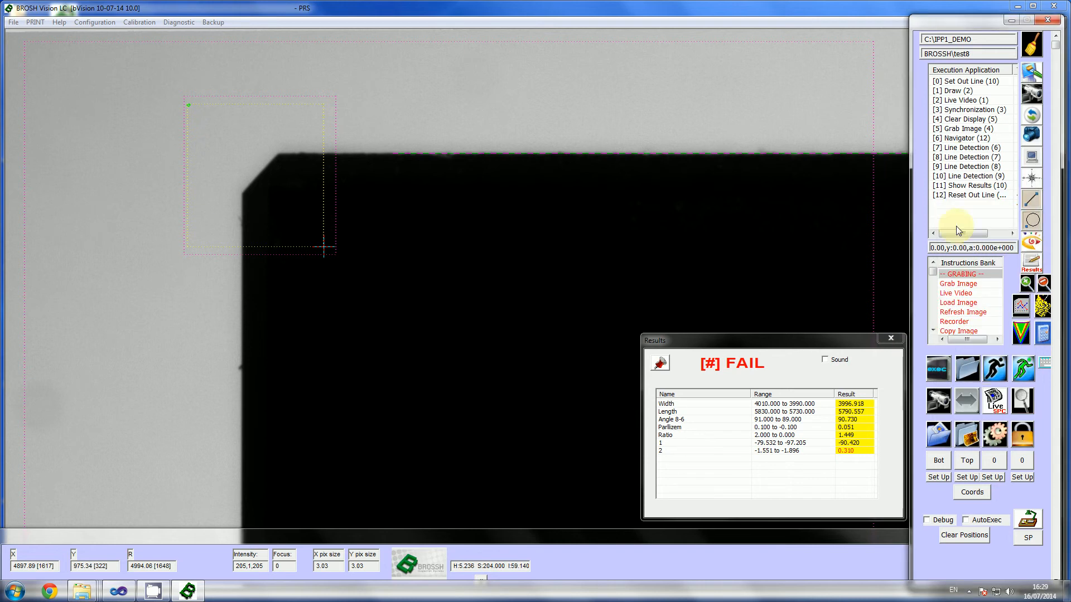
Step: Clear the display overlays, run Set Out Line and Grab Image for a full-part image, and run the Navigator on it
click(961, 141)
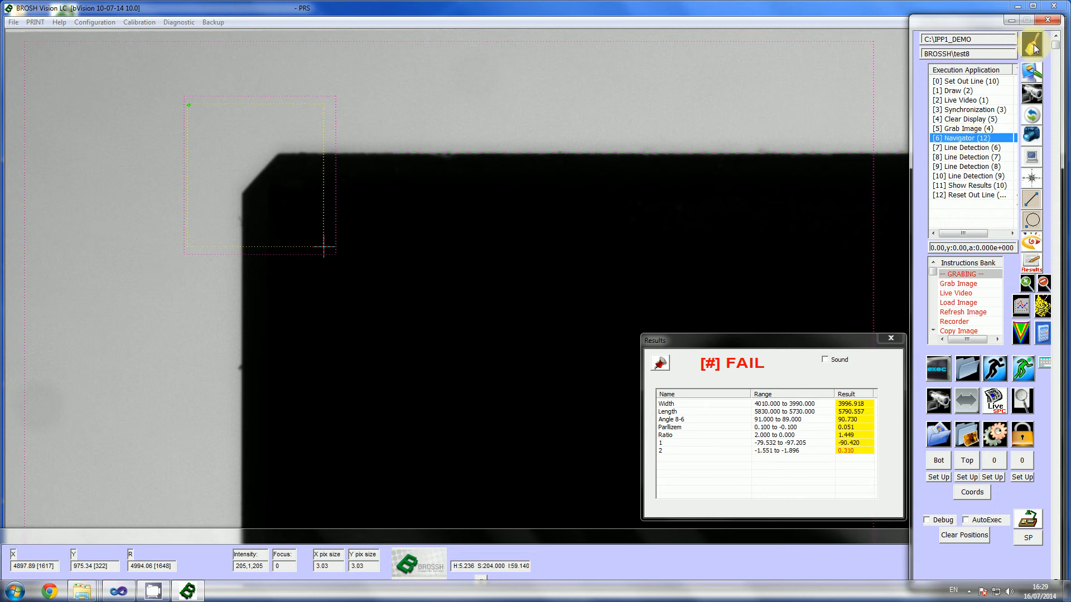
click(1033, 47)
click(958, 129)
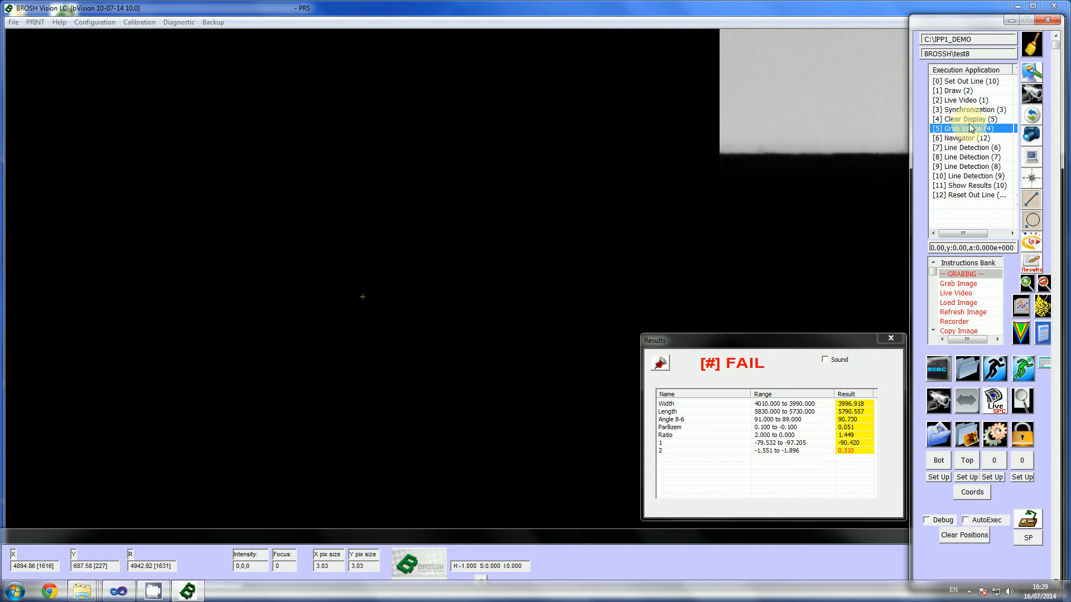
click(976, 83)
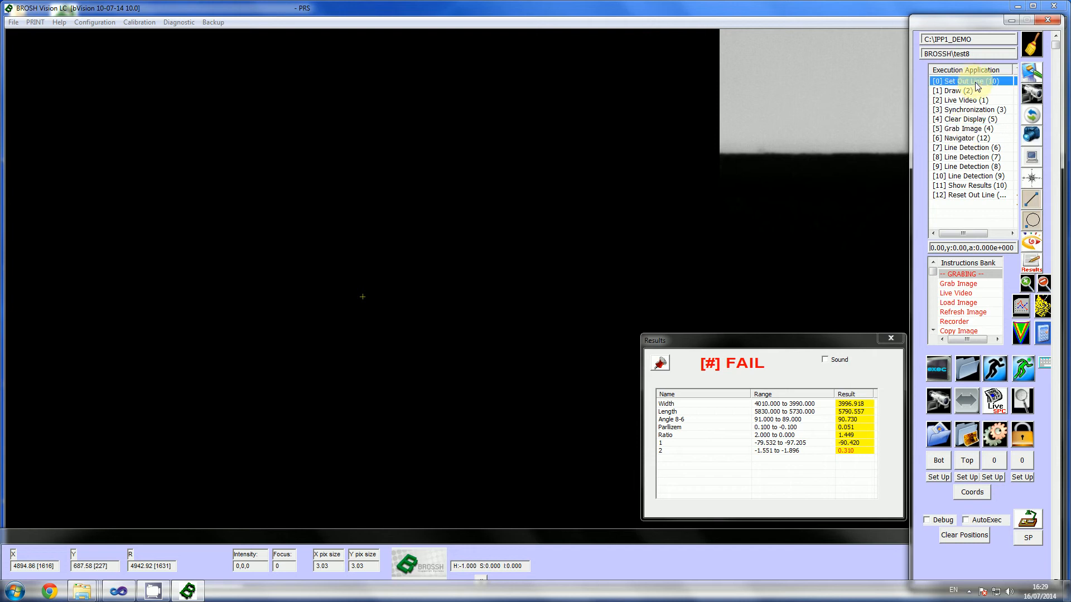
click(956, 131)
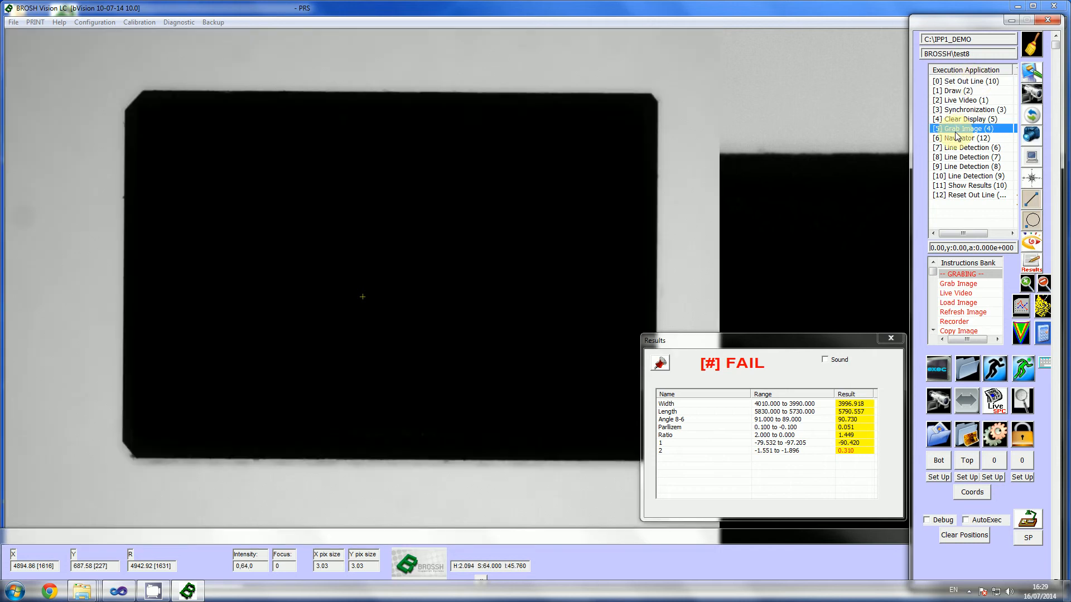
click(955, 139)
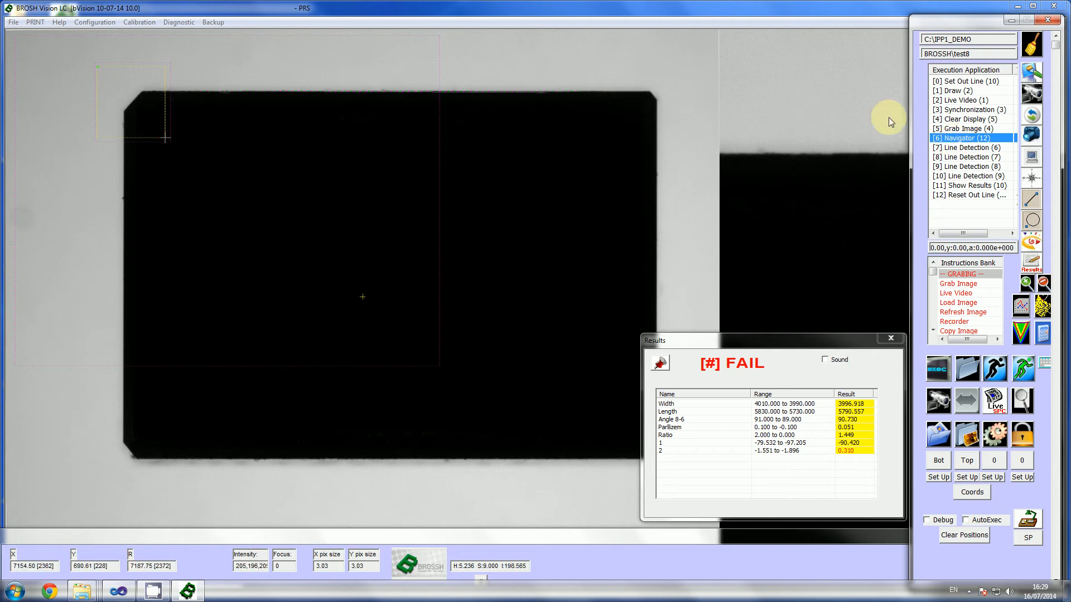
Step: Retrain Line Detection (6) with its existing edge parameters and define its line by two points along the part's upper edge
click(955, 148)
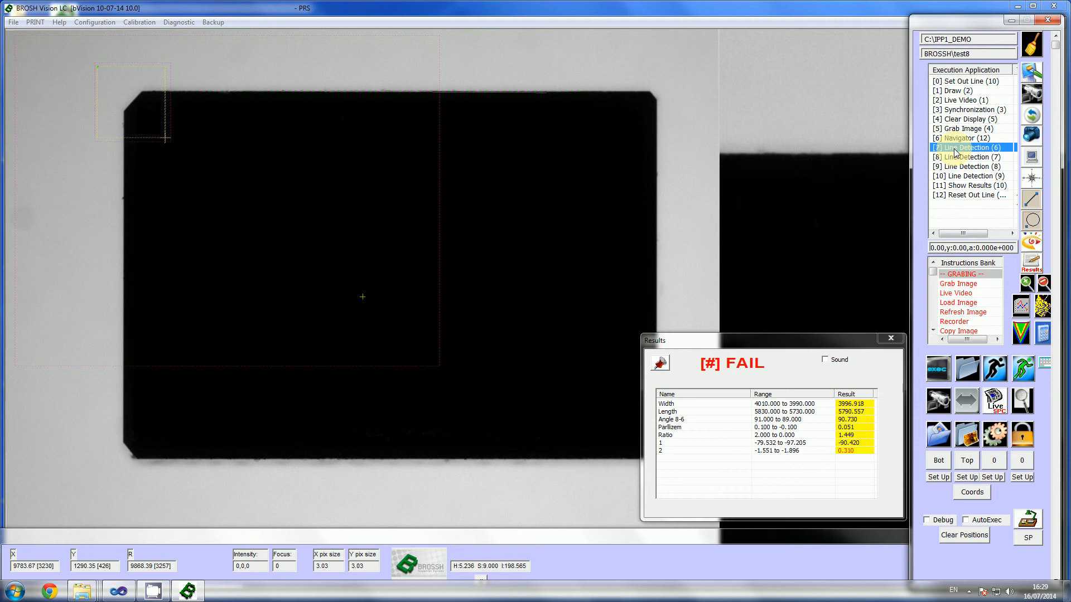
double_click(955, 152)
click(966, 201)
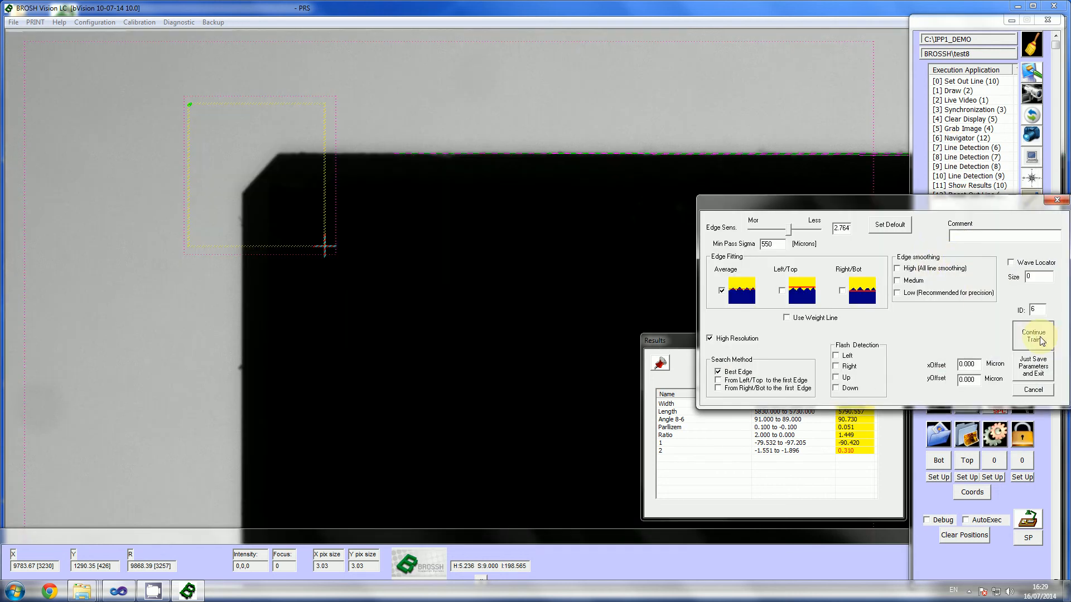
click(1041, 339)
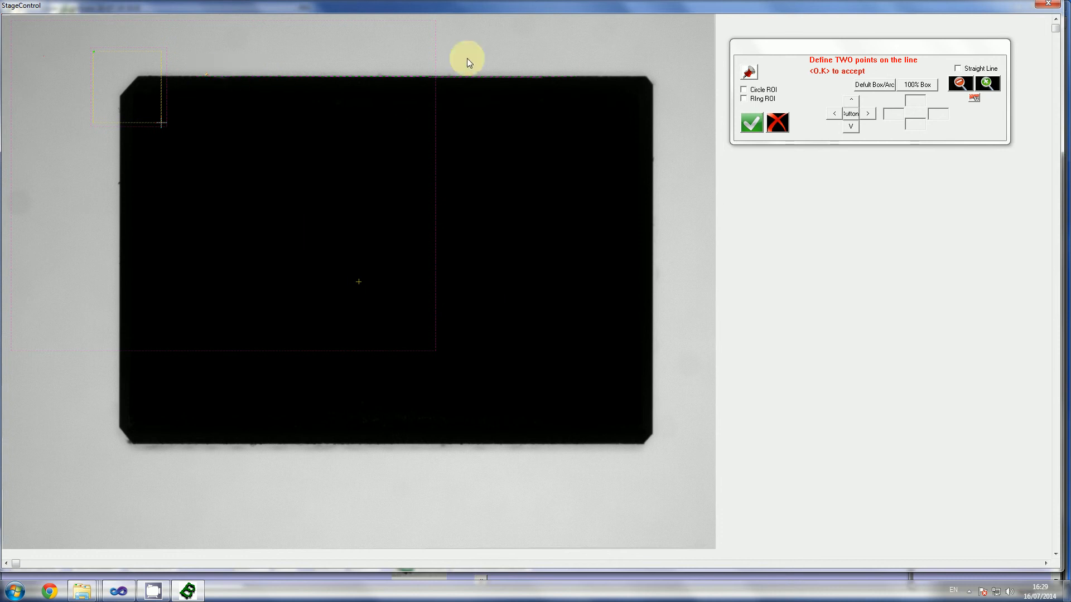
click(550, 75)
click(751, 121)
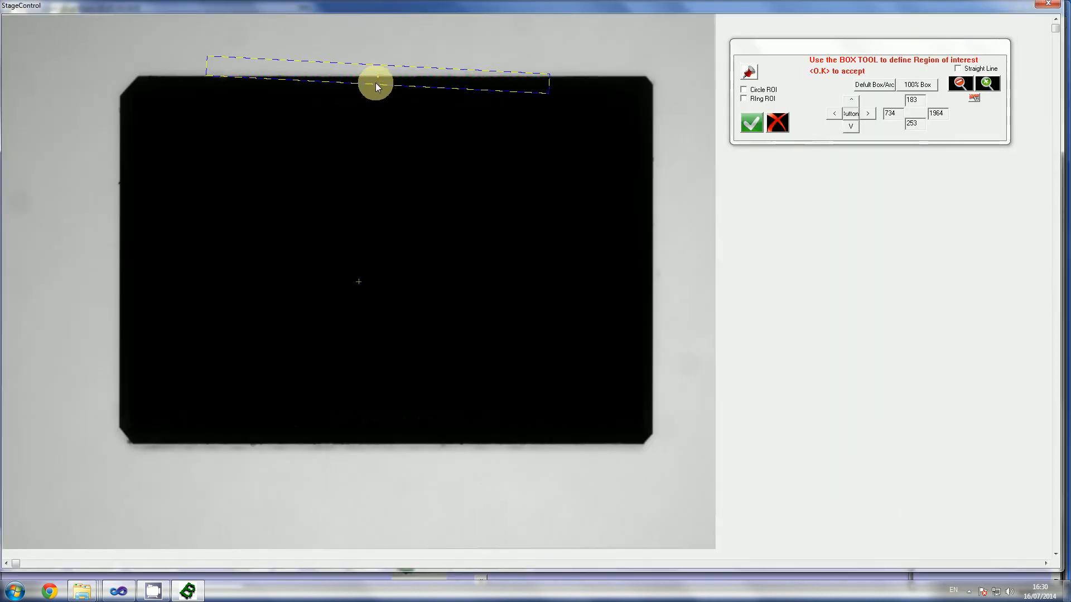
Step: Extend the upper-edge region of interest both above and below the edge and accept it
drag(375, 84, 371, 151)
drag(368, 66, 367, 39)
click(754, 123)
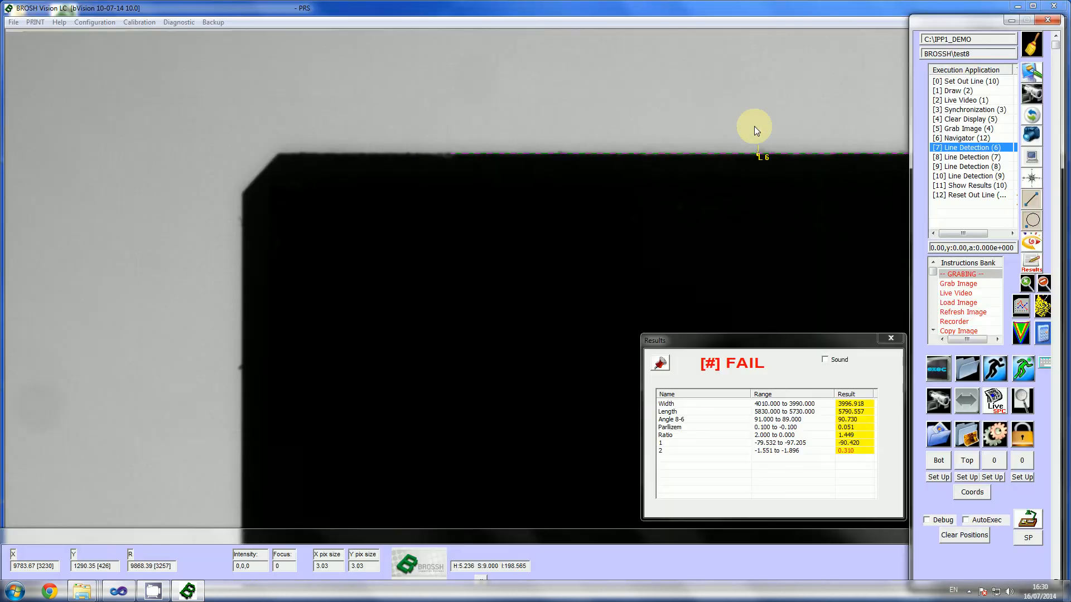
Step: Retrain Line Detection (7) with unchanged parameters, moving its region of interest onto the part's lower edge and accepting it
click(963, 160)
click(966, 211)
click(1039, 363)
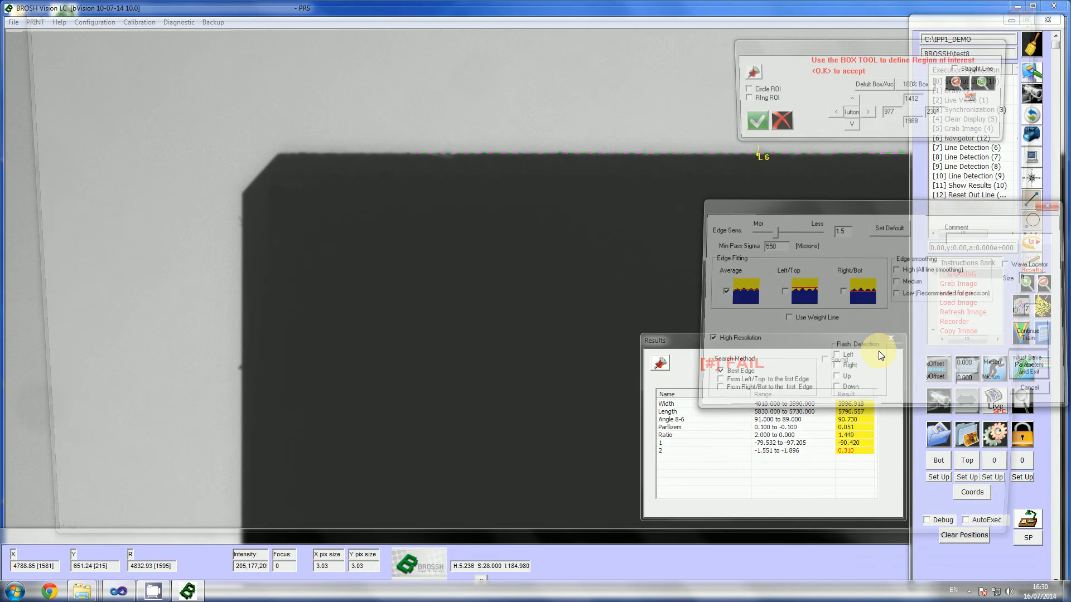
drag(463, 493, 387, 453)
click(752, 123)
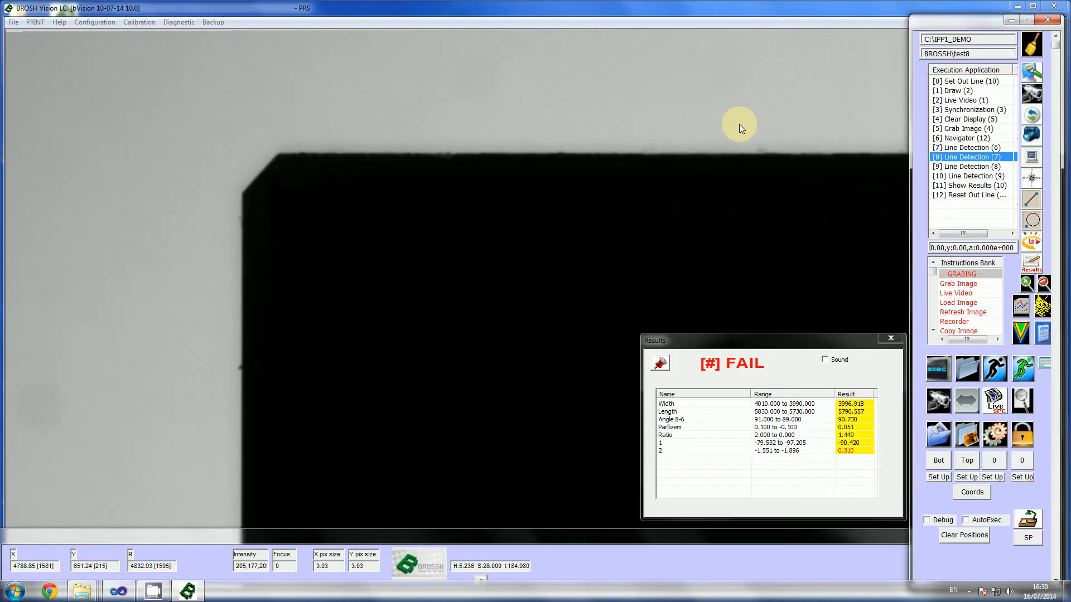
Step: Retrain Line Detection (8), moving its region of interest onto the part's left edge, about 236 to 617 horizontally and 381 to 1383 vertically
click(969, 166)
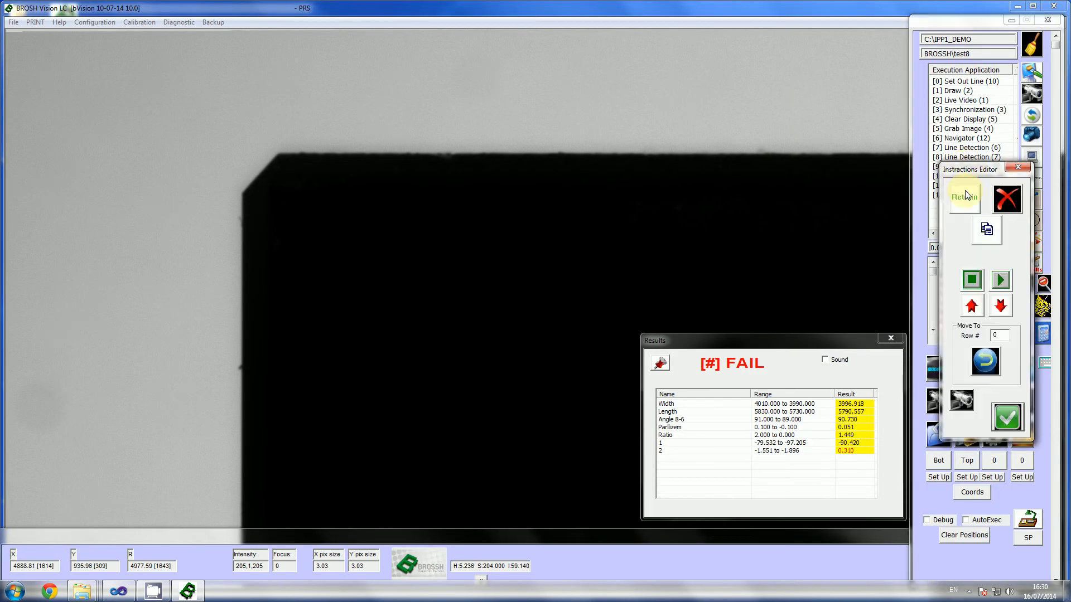
click(969, 200)
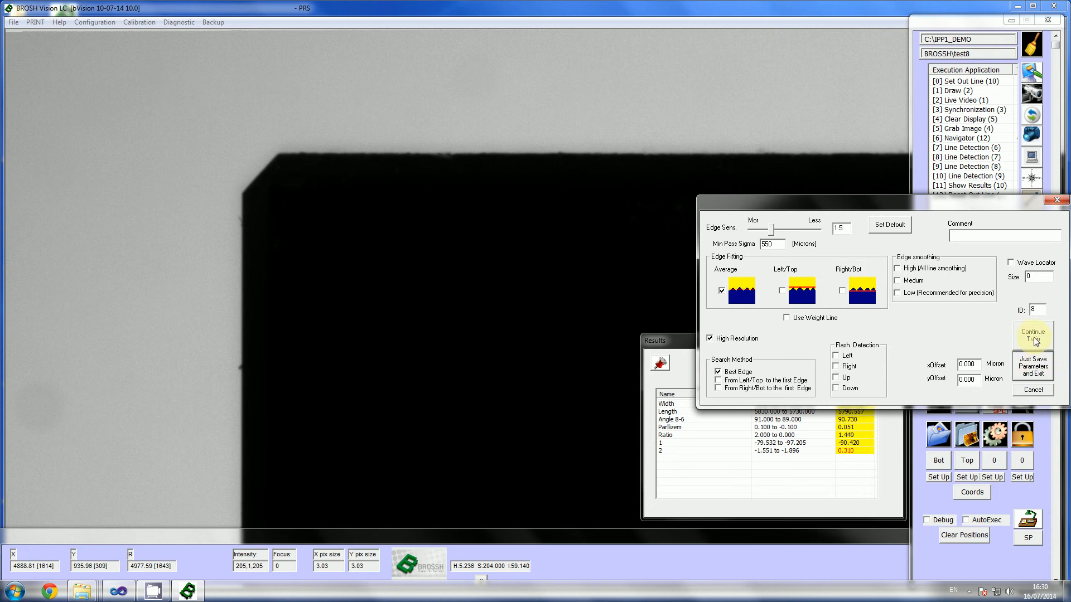
click(1033, 365)
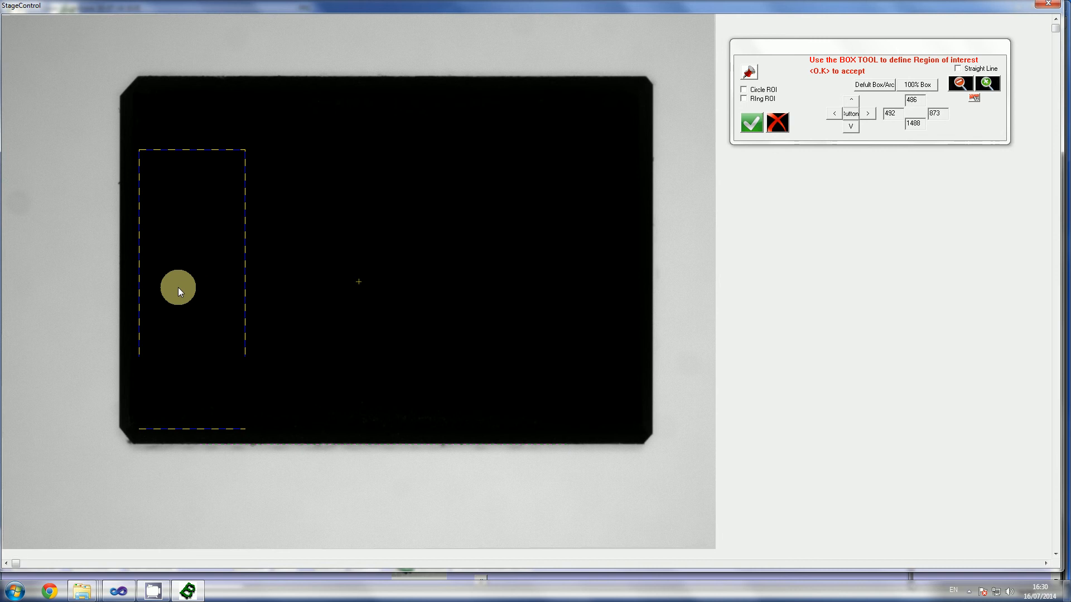
drag(179, 287, 121, 260)
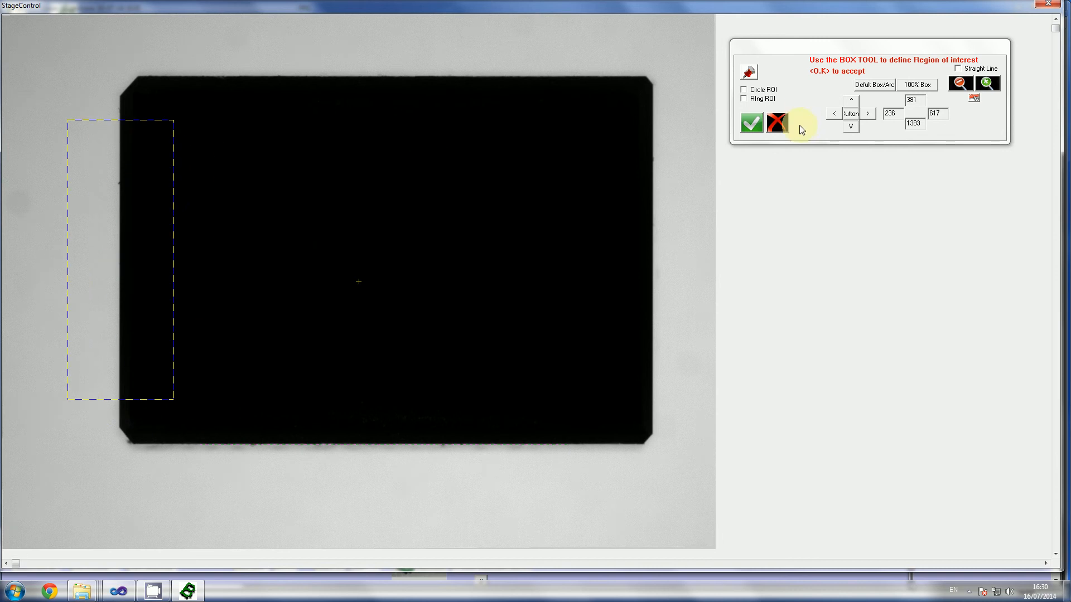
click(747, 124)
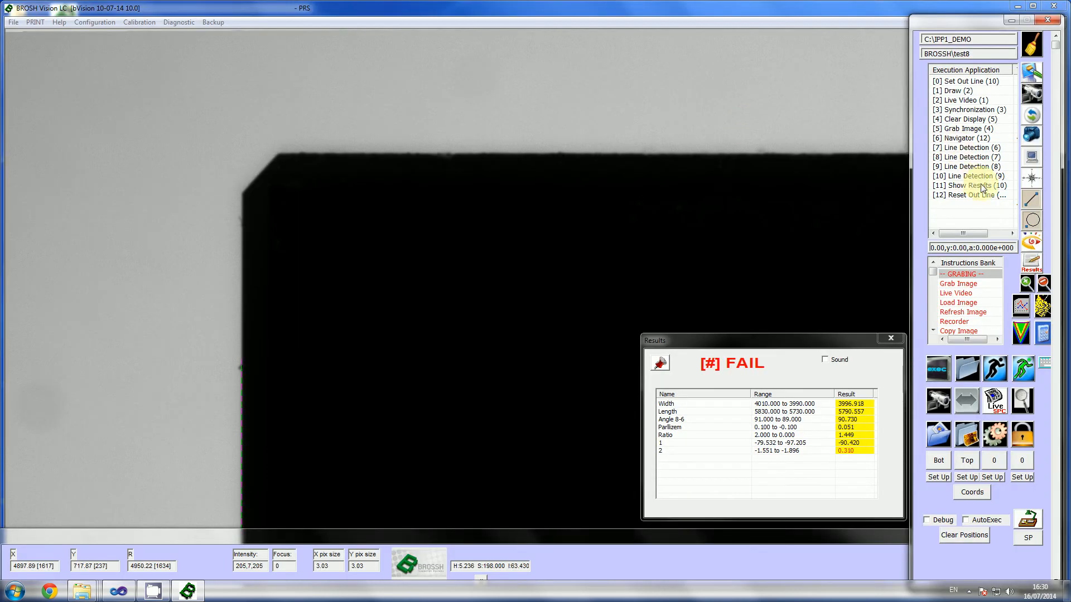
Step: Retrain Line Detection (9), moving its region of interest onto the part's right edge, about 2218 to 2450 horizontally and 425 to 1319 vertically
double_click(957, 175)
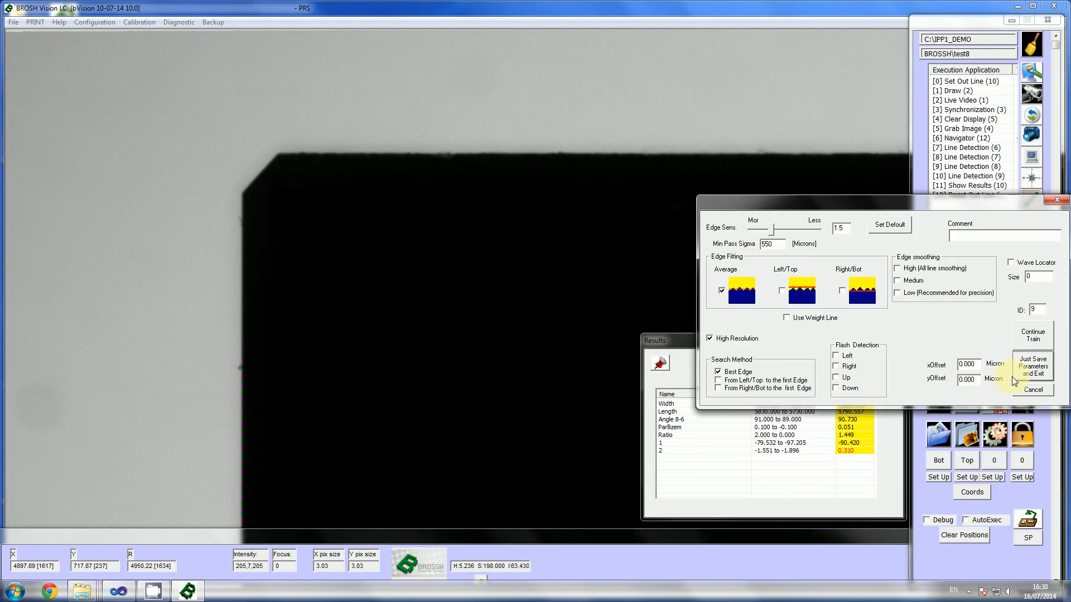
click(1012, 377)
drag(691, 289, 622, 254)
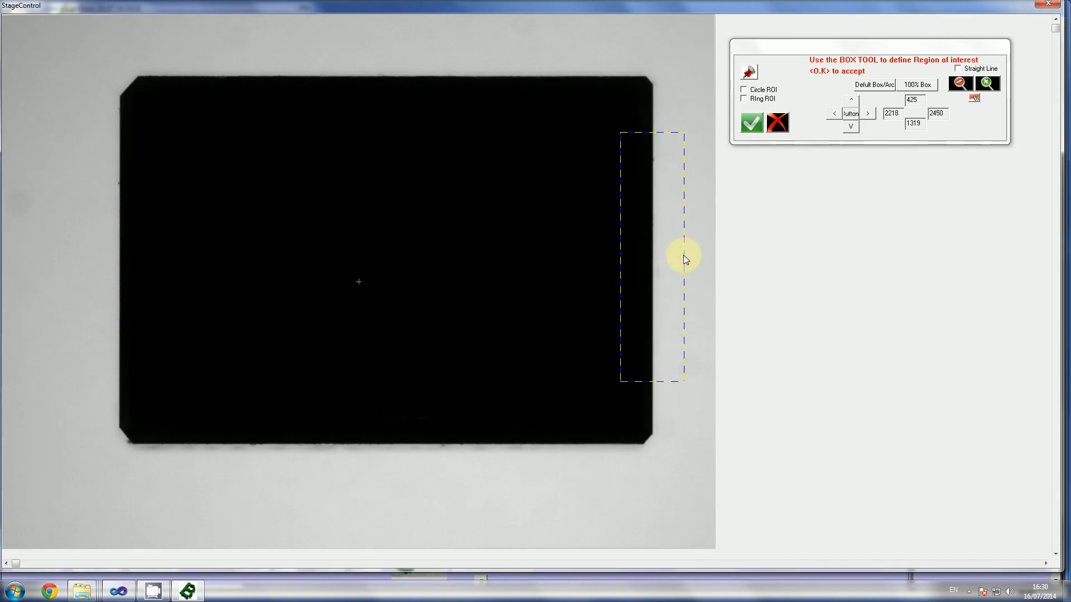
click(749, 127)
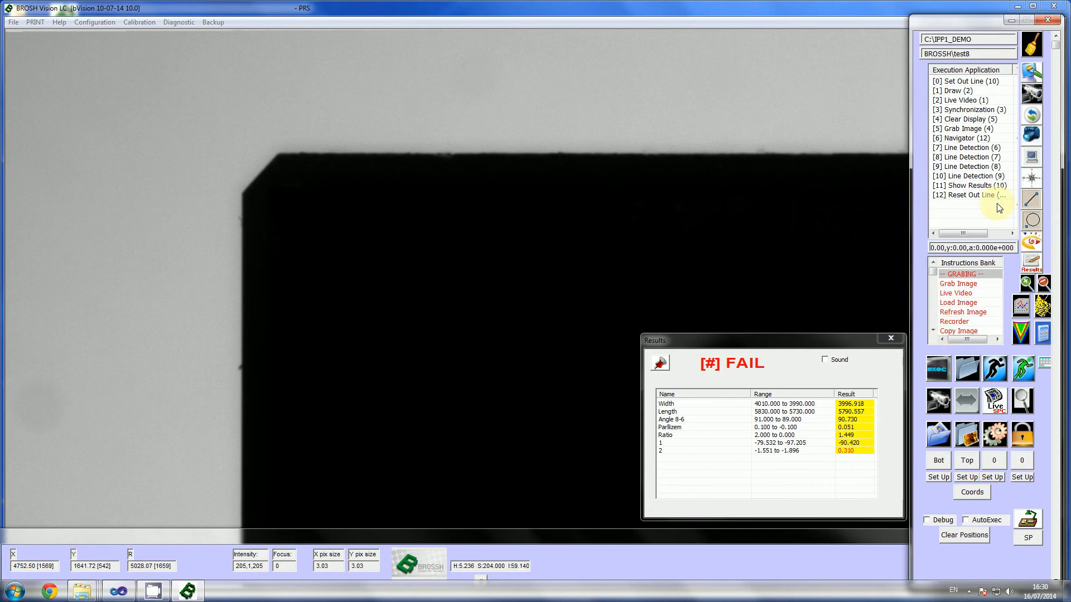
Step: Execute the full measurement program and move the report and results windows aside to view the detected lines on the part
click(939, 376)
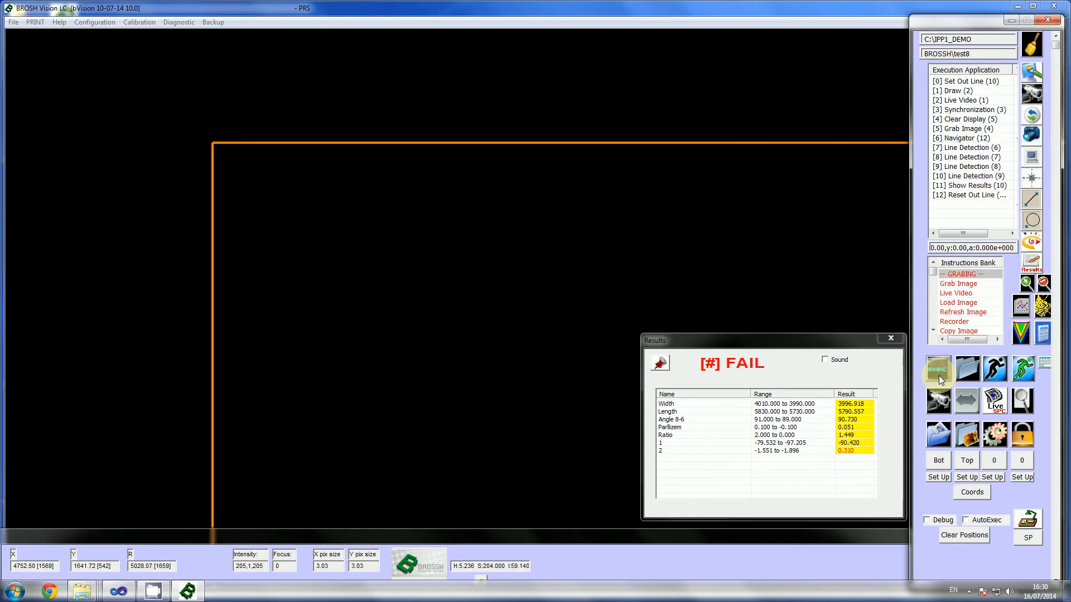
click(932, 371)
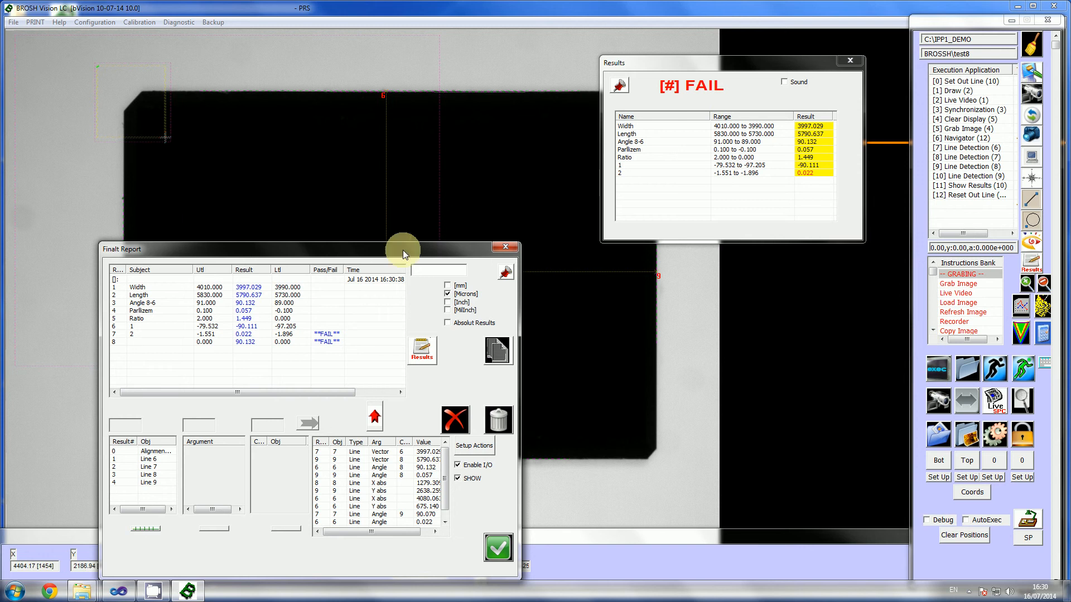
drag(387, 249, 547, 495)
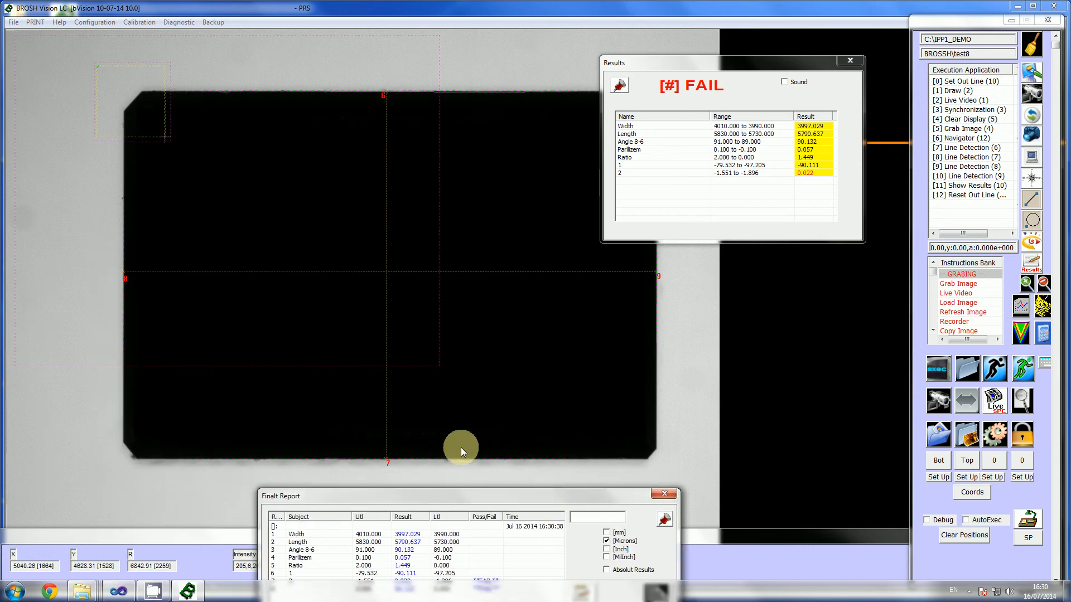
drag(641, 73, 680, 202)
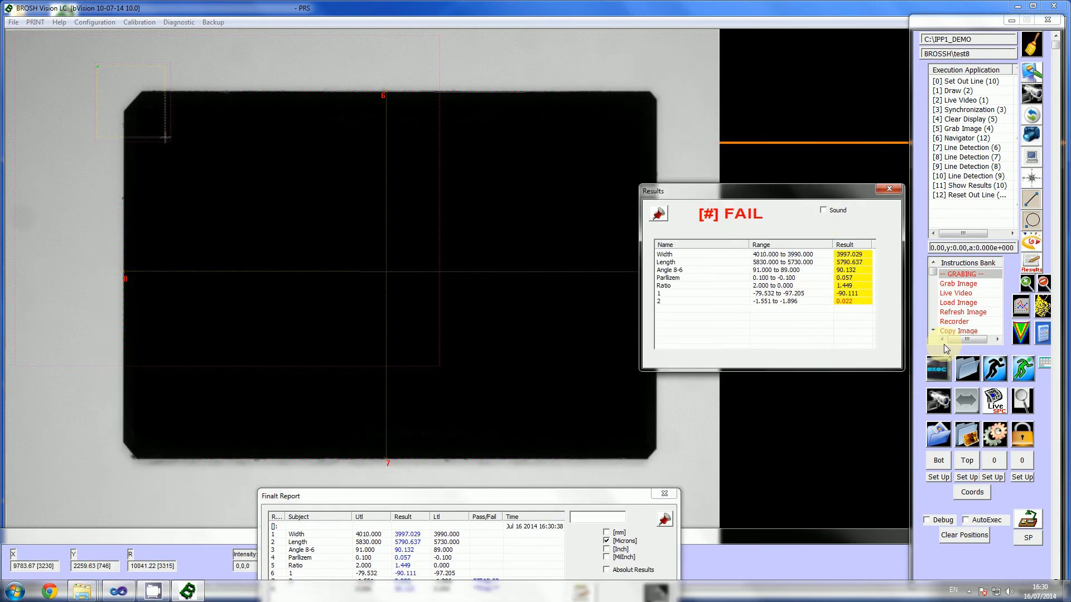
Step: Execute the measurement program again with the part placed at a rotated angle, continuing past the part placement prompt
click(934, 370)
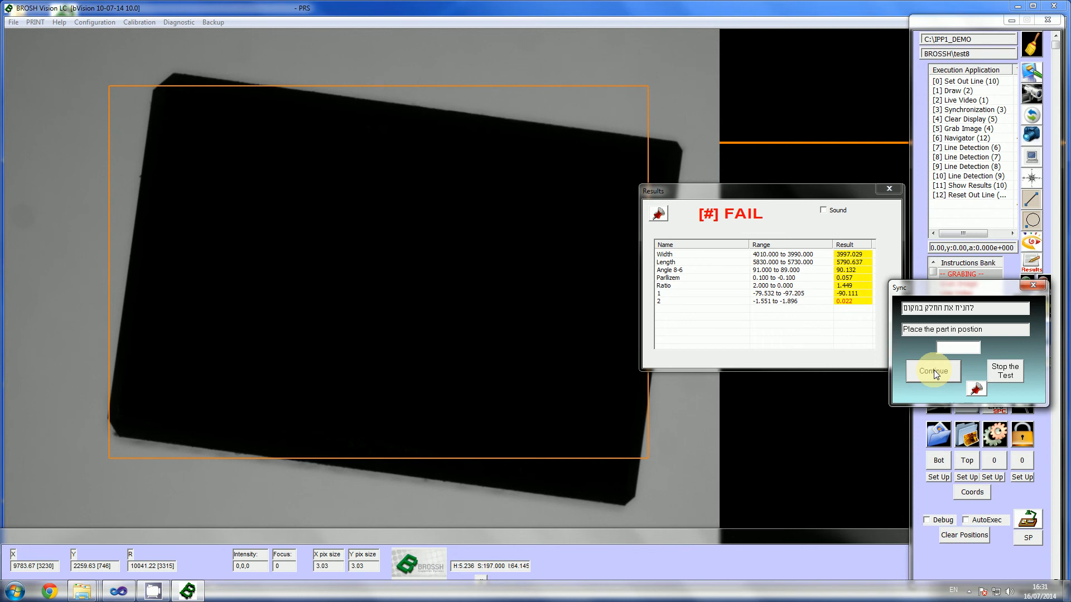
click(936, 372)
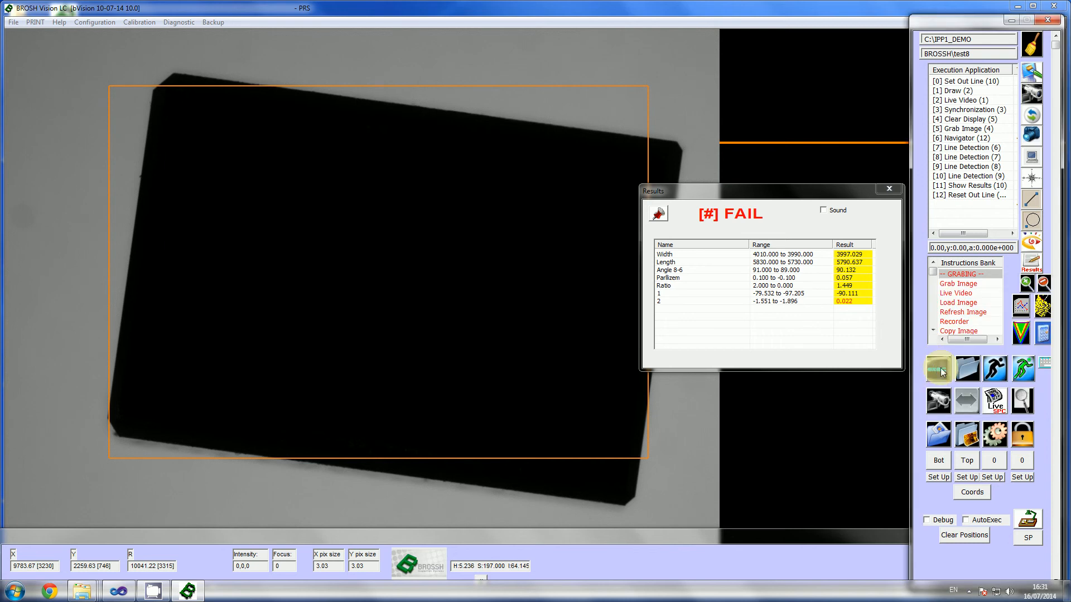
click(940, 367)
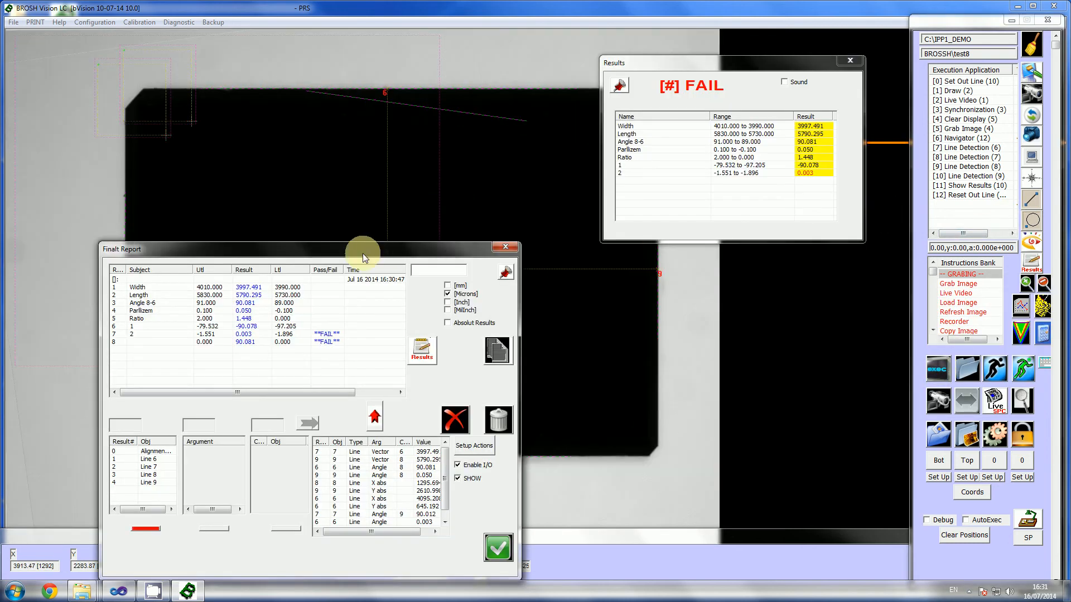
Step: Review the measurements in the final report for the rotated part and reposition the report and results windows off the image
drag(363, 254, 671, 291)
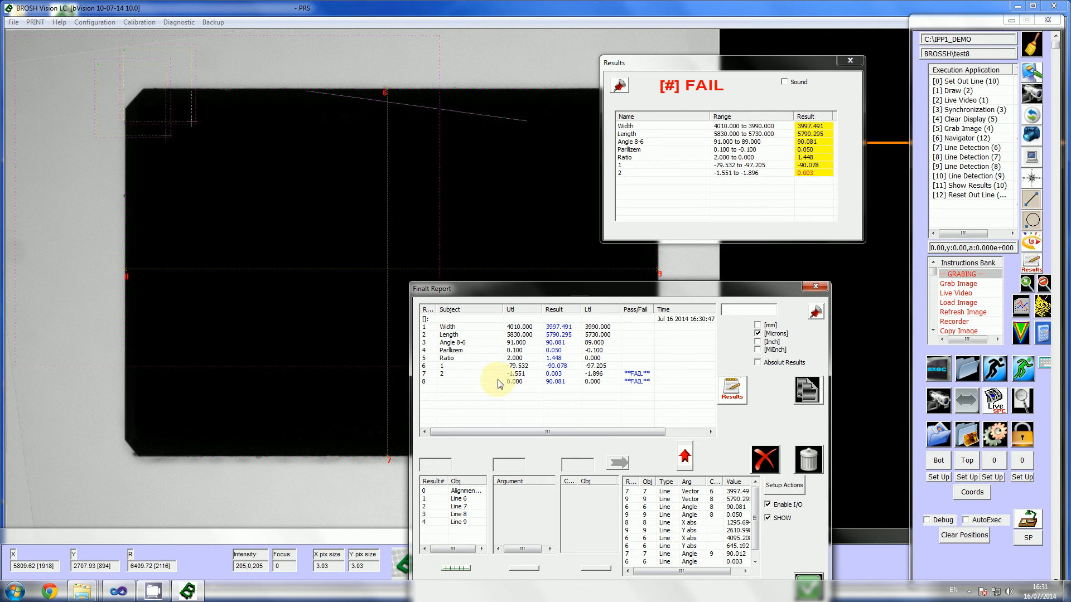
scroll(756, 536, down, 1)
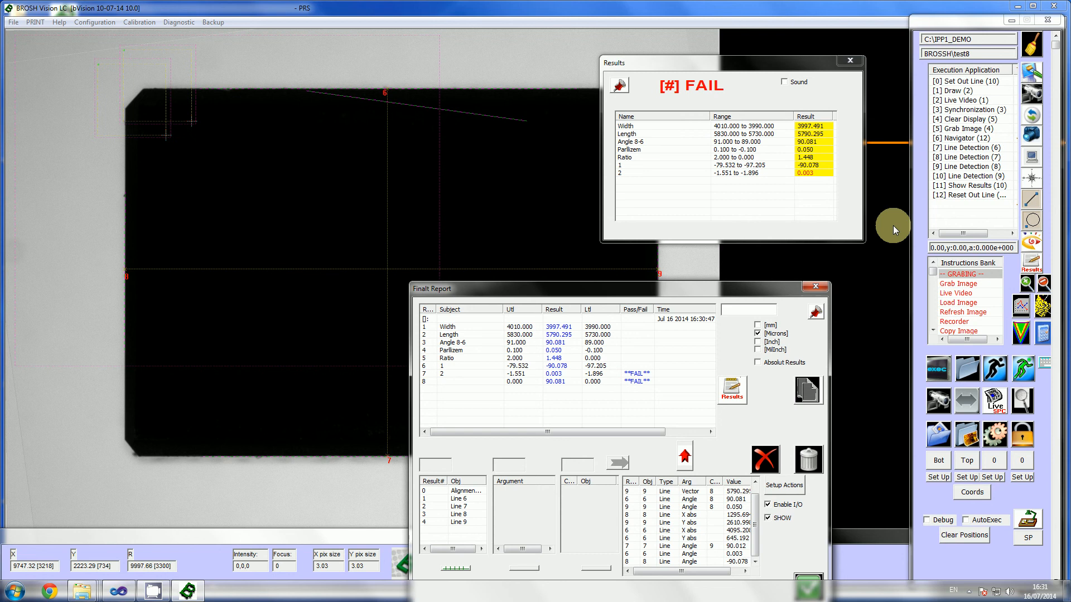
drag(761, 282, 775, 246)
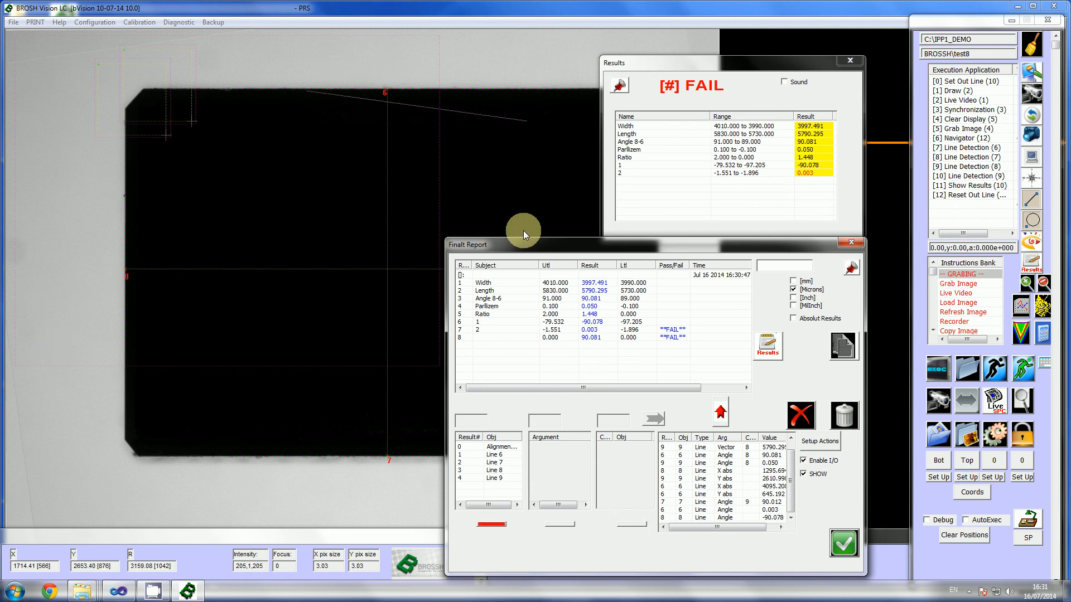
drag(592, 247, 593, 323)
drag(780, 59, 812, 247)
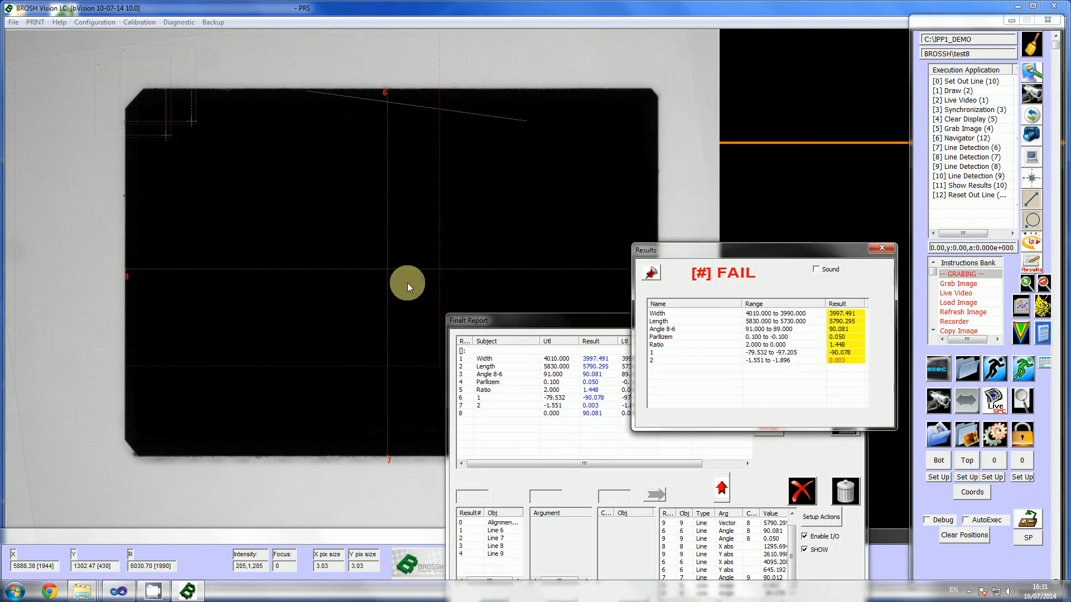
Step: Add a Clear Display instruction to the program and move it to row 7, directly after the Navigator
click(1034, 75)
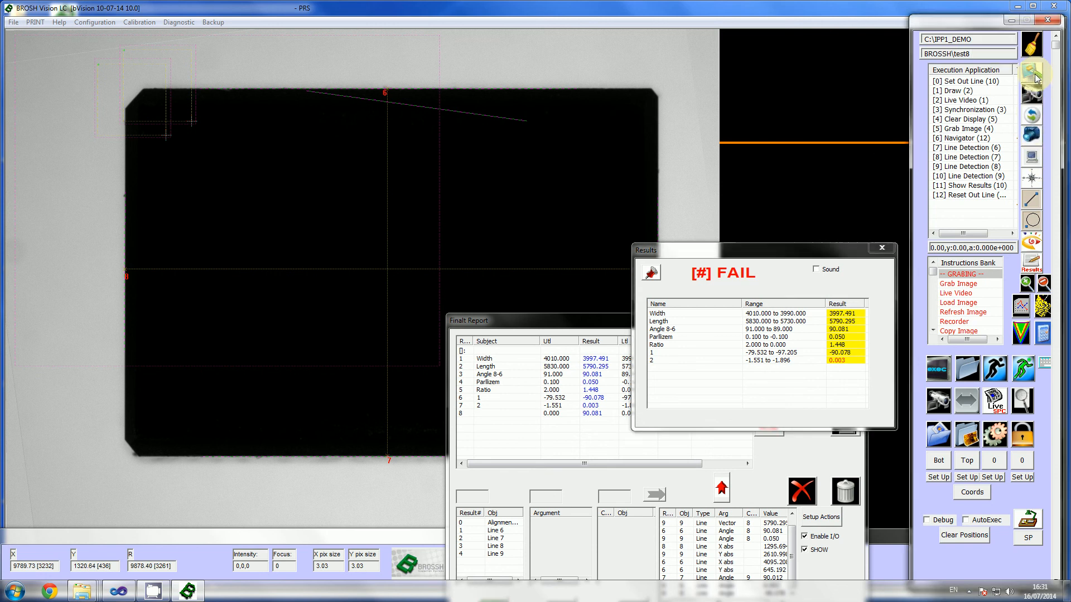
click(1023, 365)
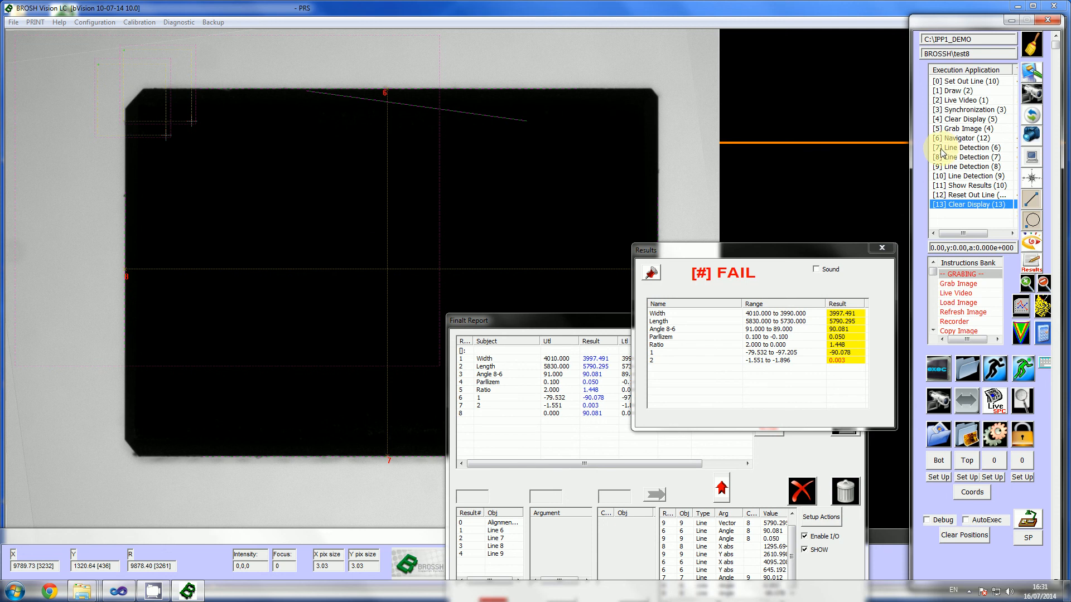
double_click(958, 205)
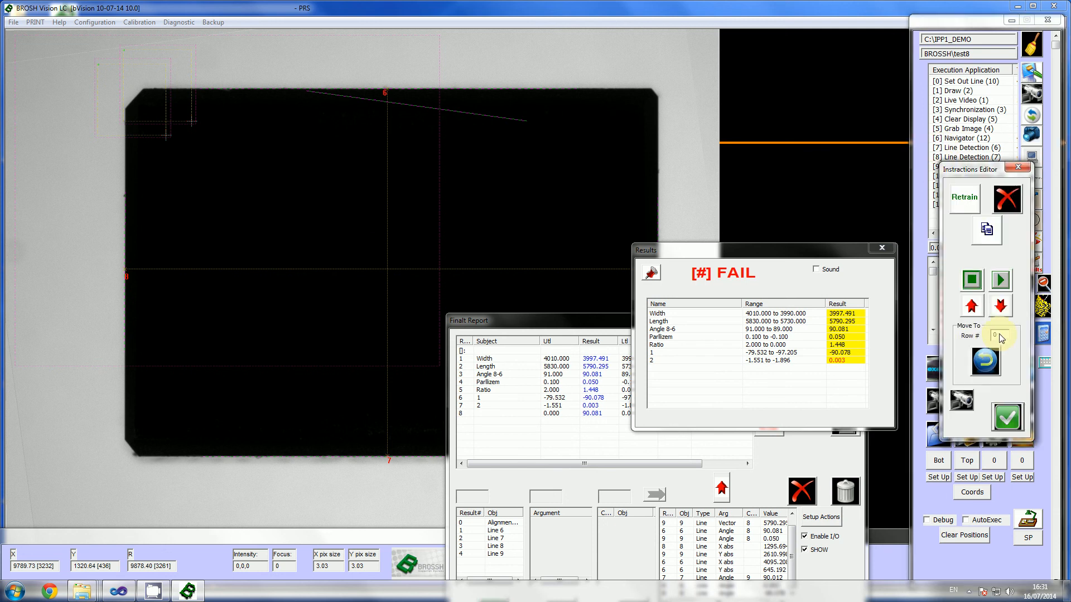
click(1000, 336)
click(985, 362)
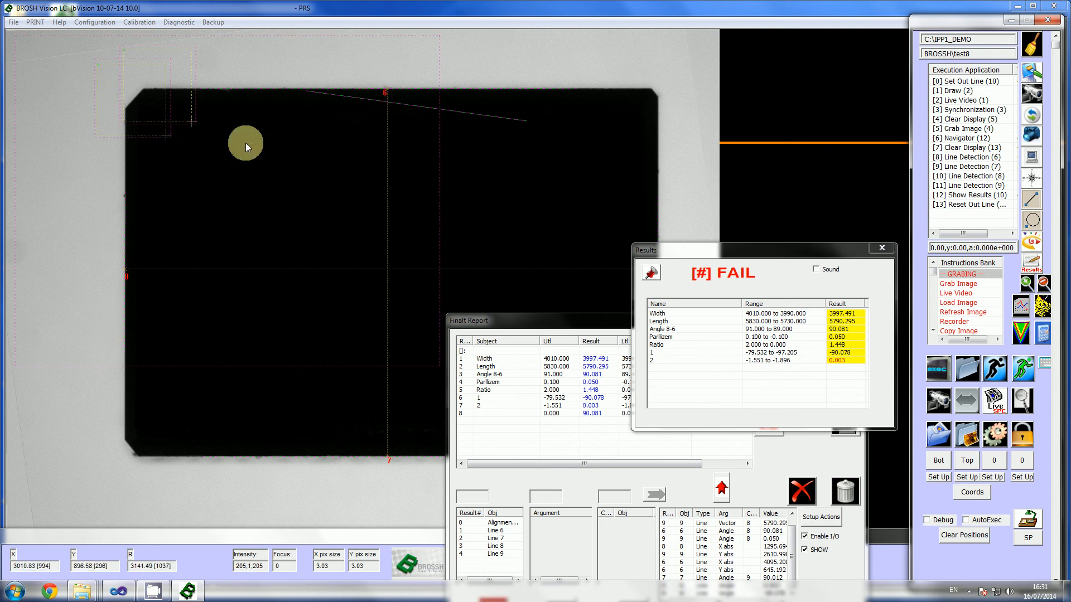
Step: Execute the updated measurement program and move the final report aside to view the detected lines on the cleared part image
click(949, 370)
click(938, 372)
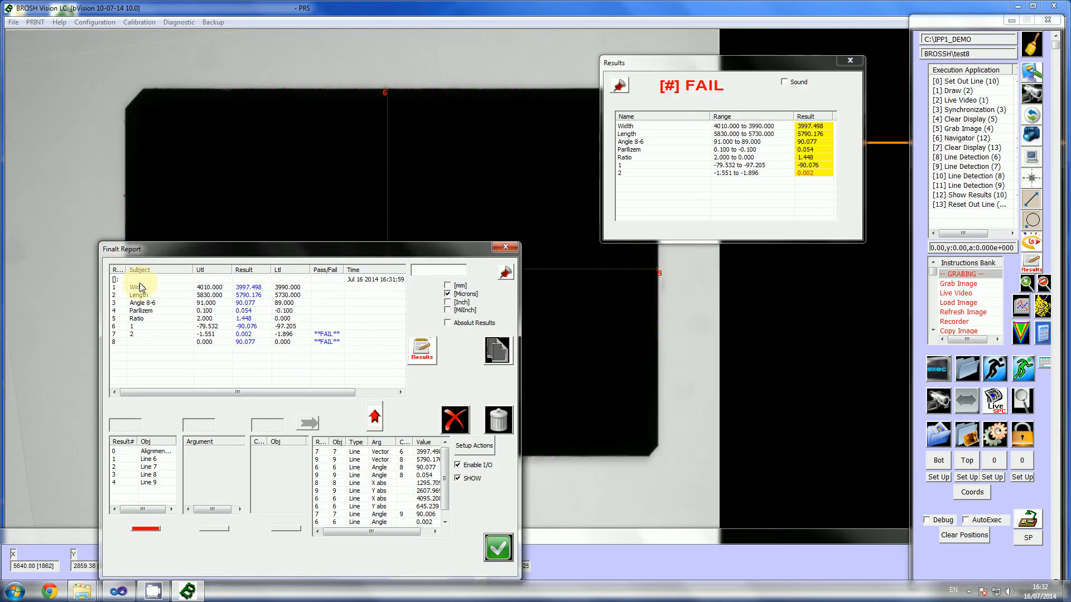
drag(274, 249, 735, 283)
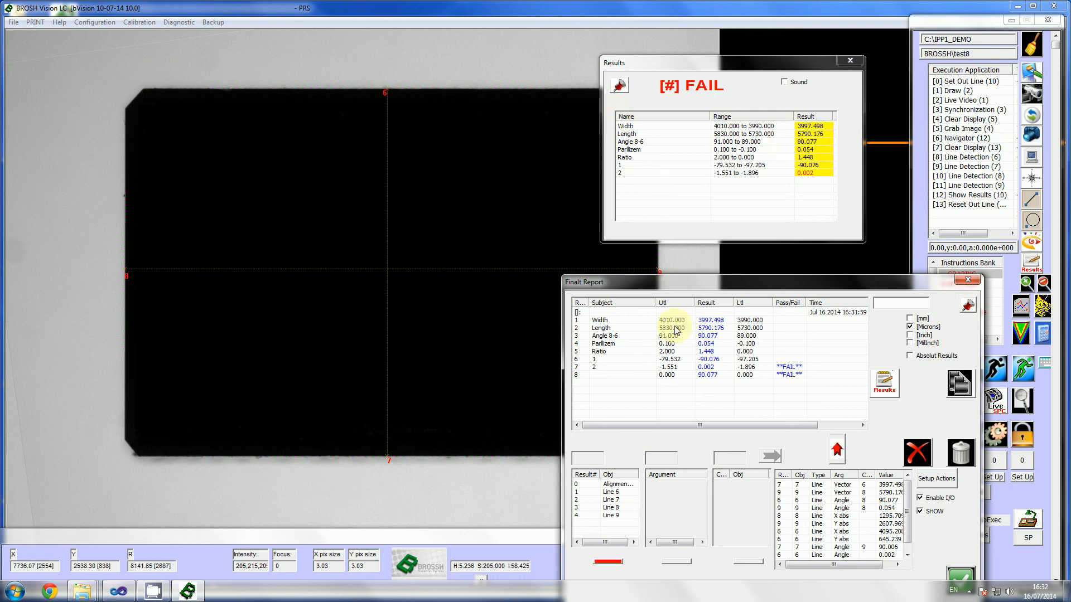
Step: Close the vision application together with its report and results windows
click(160, 592)
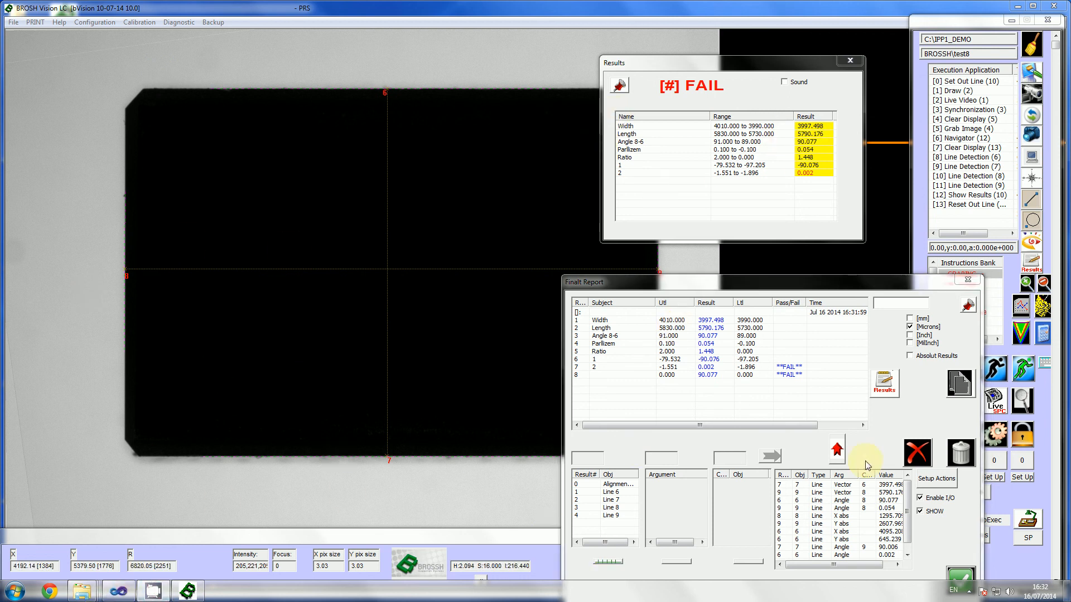
click(967, 592)
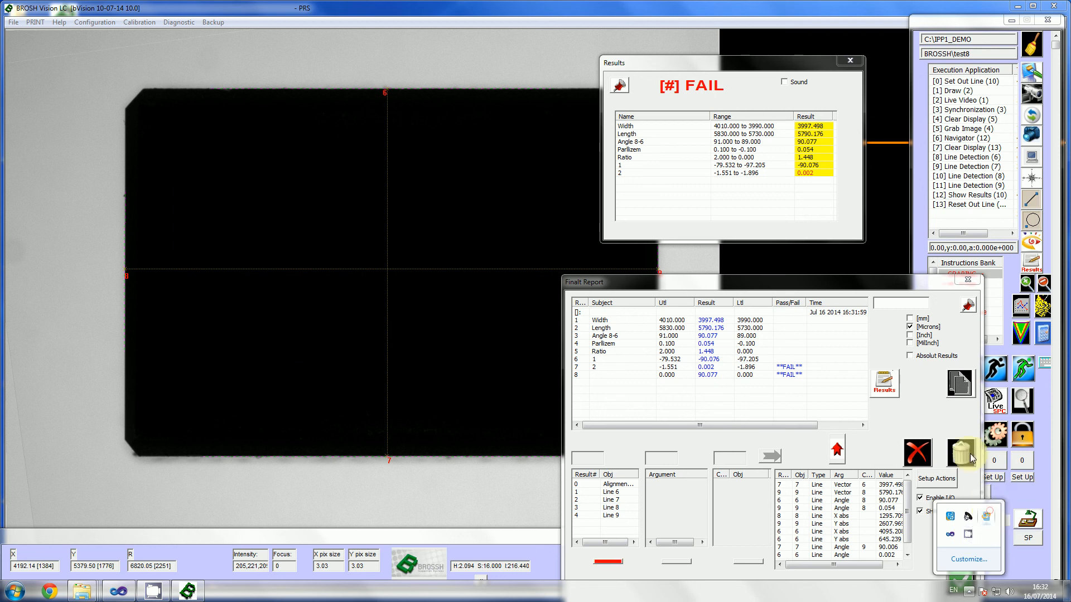
click(1054, 5)
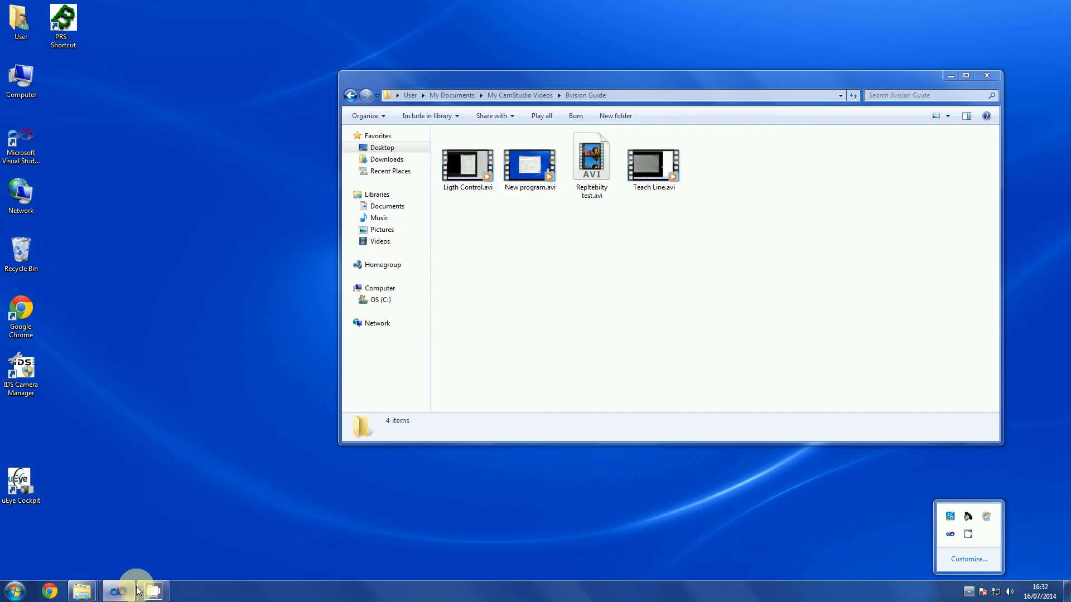
right_click(155, 592)
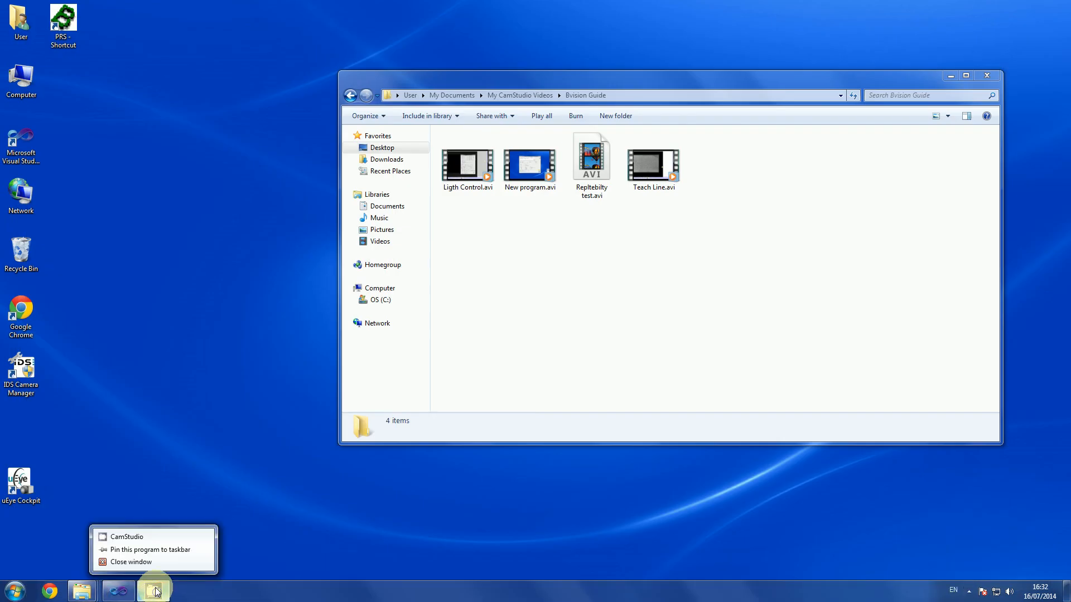
click(177, 592)
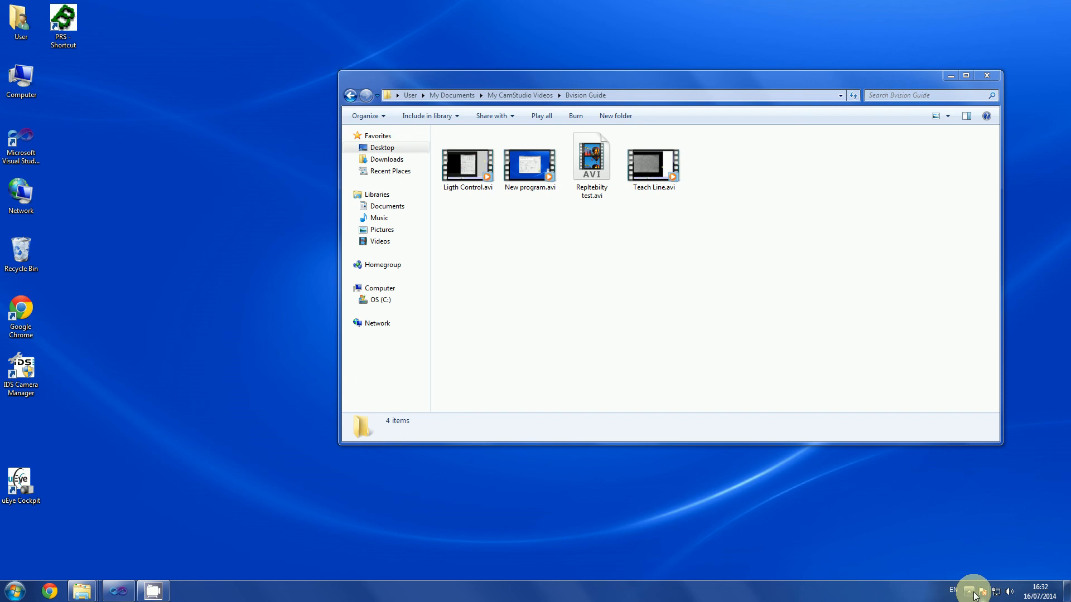
click(968, 591)
right_click(969, 536)
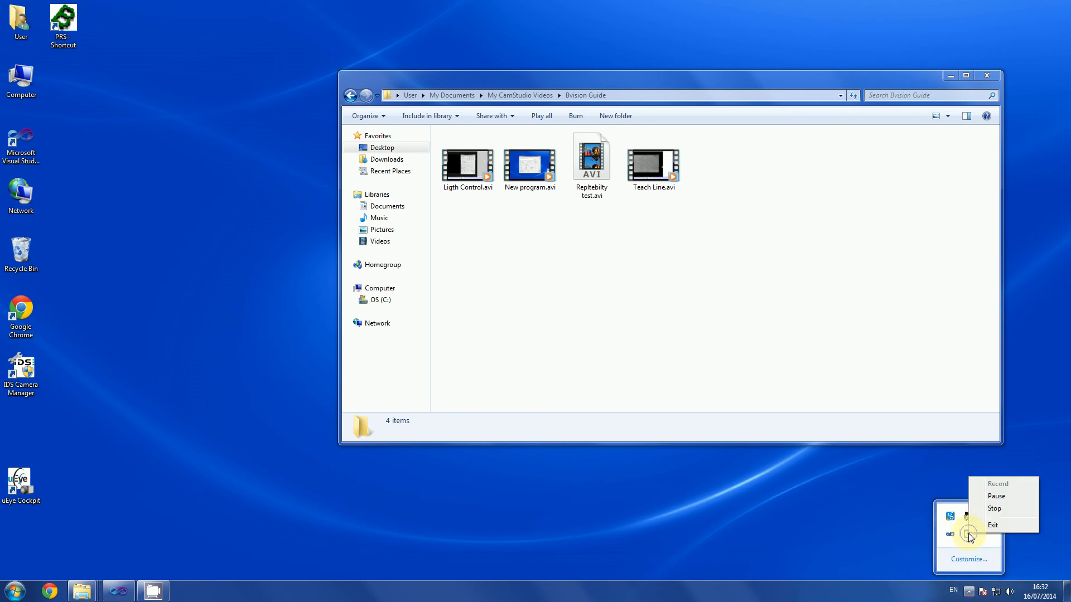
click(995, 509)
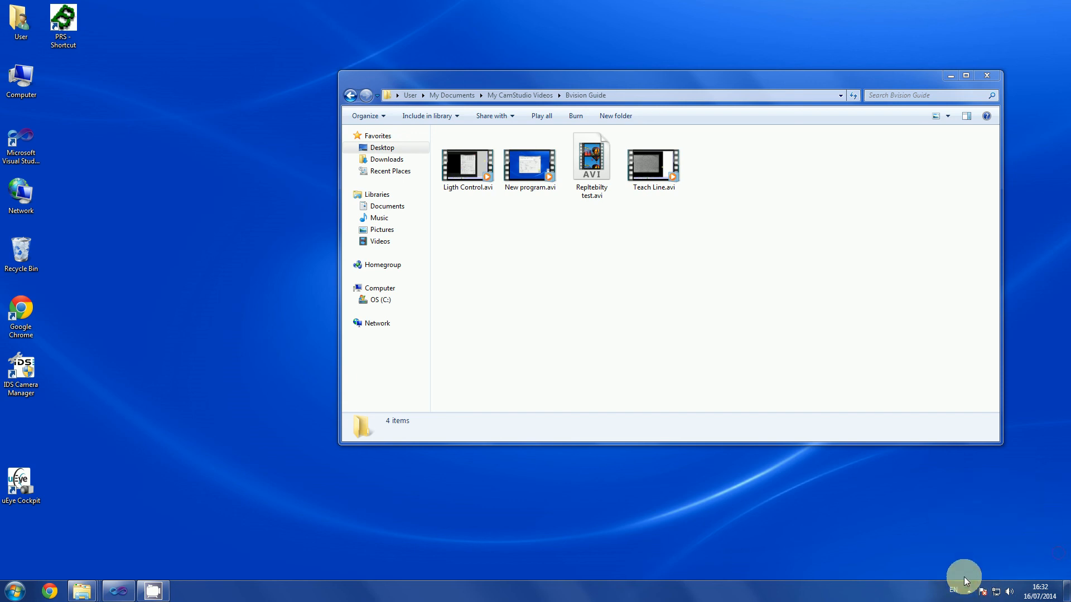
click(969, 591)
click(968, 537)
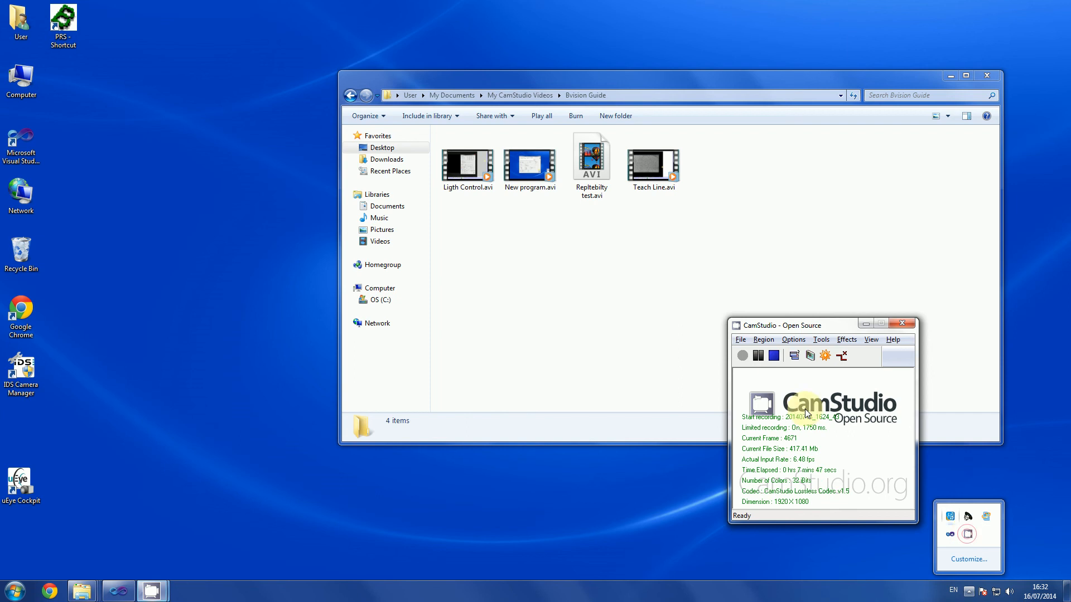